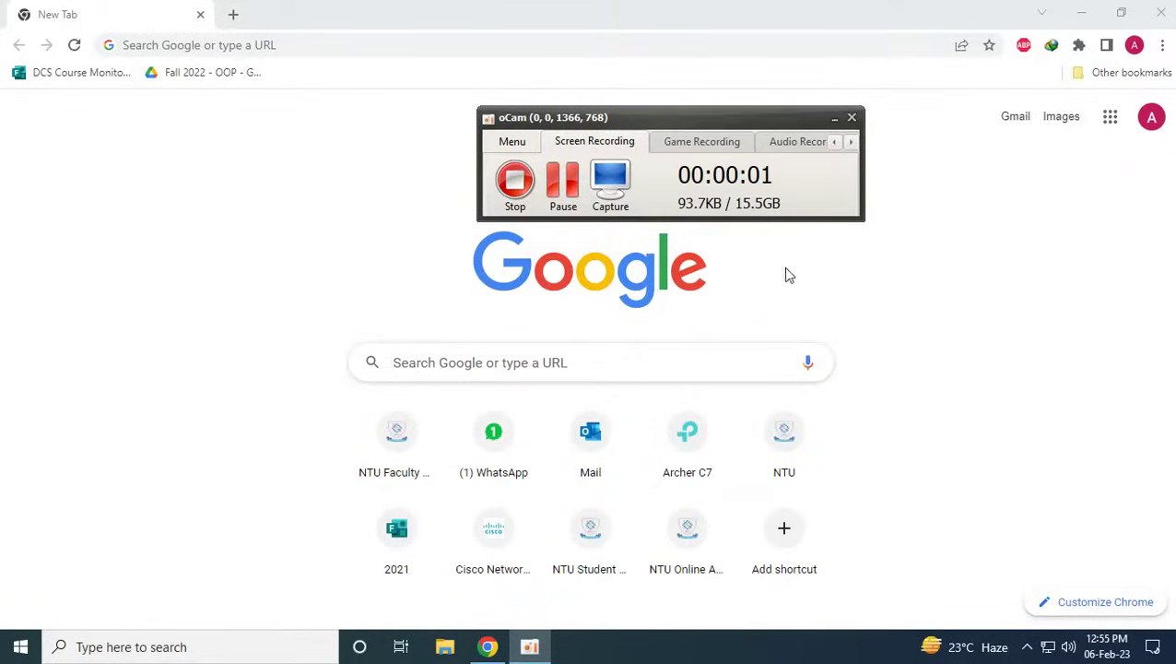
Go to the netacad.com website from the browser address bar
left_click(834, 117)
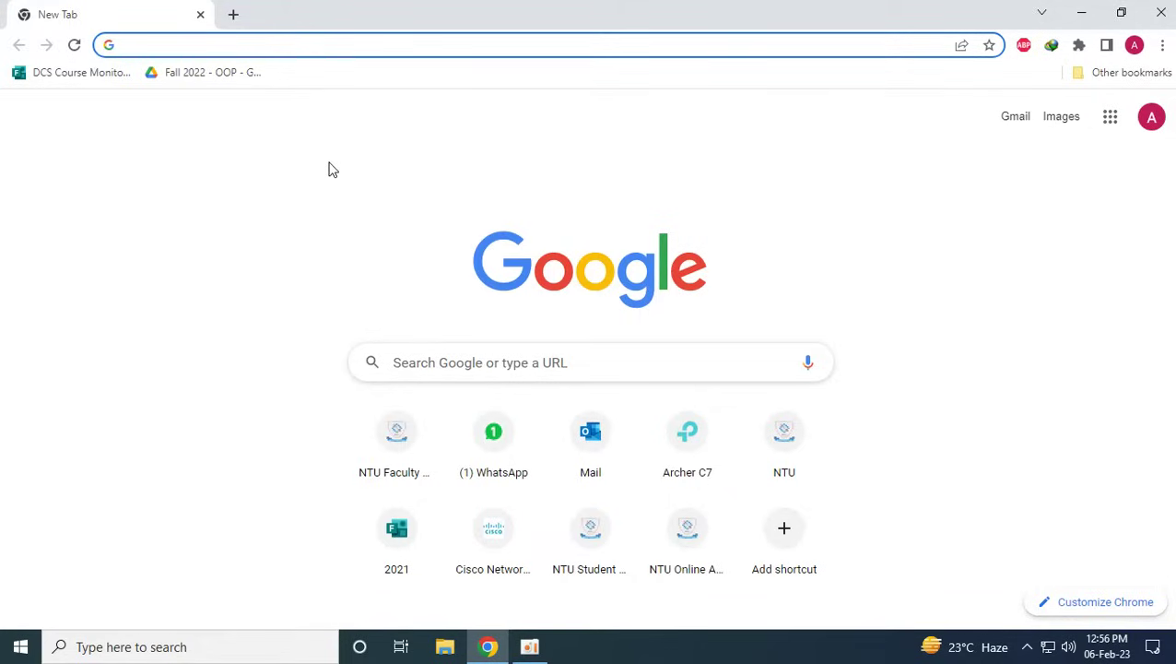
type("netacad.com")
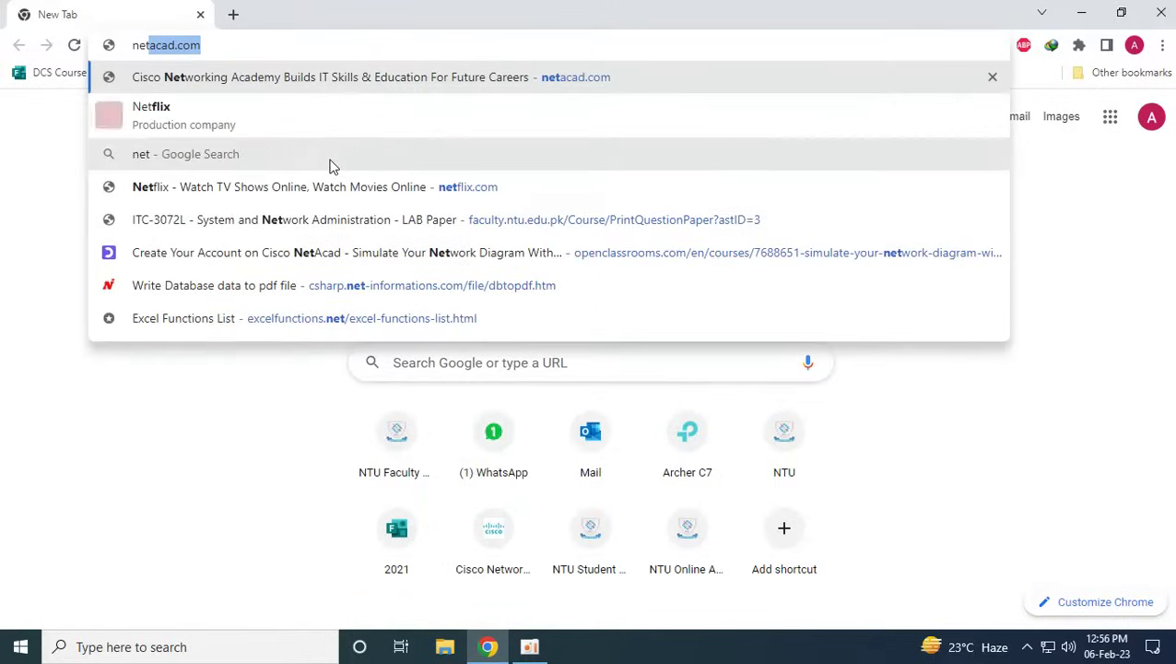
key("Return")
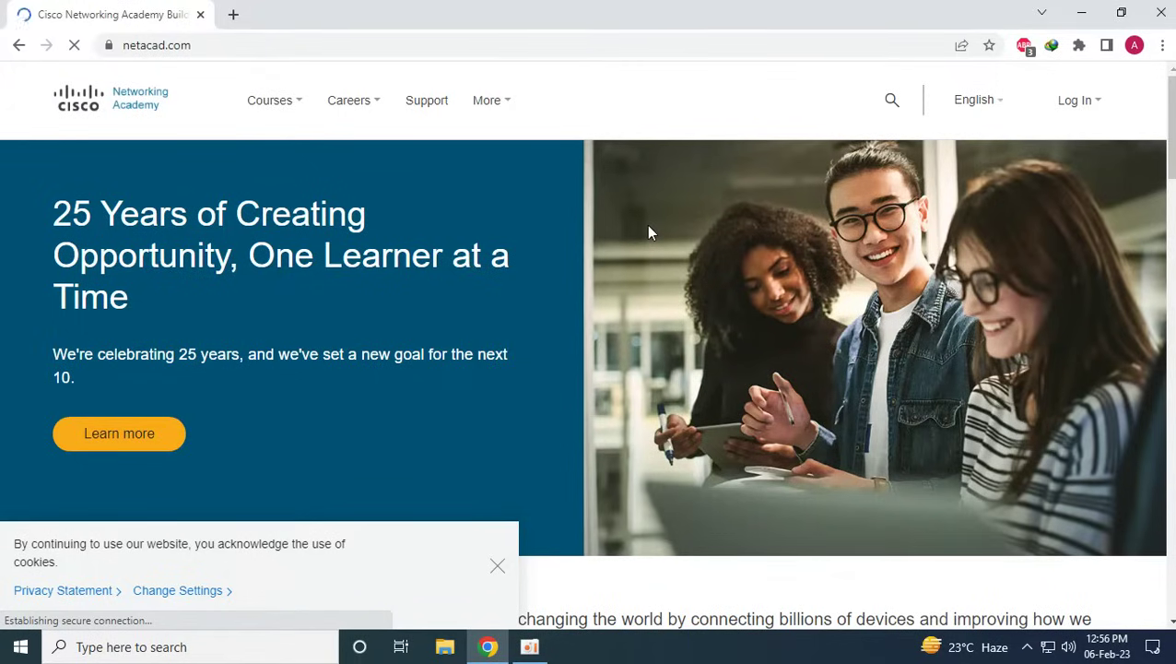
Open the NetAcad Log In options and start creating a new Cisco account
left_click(1060, 106)
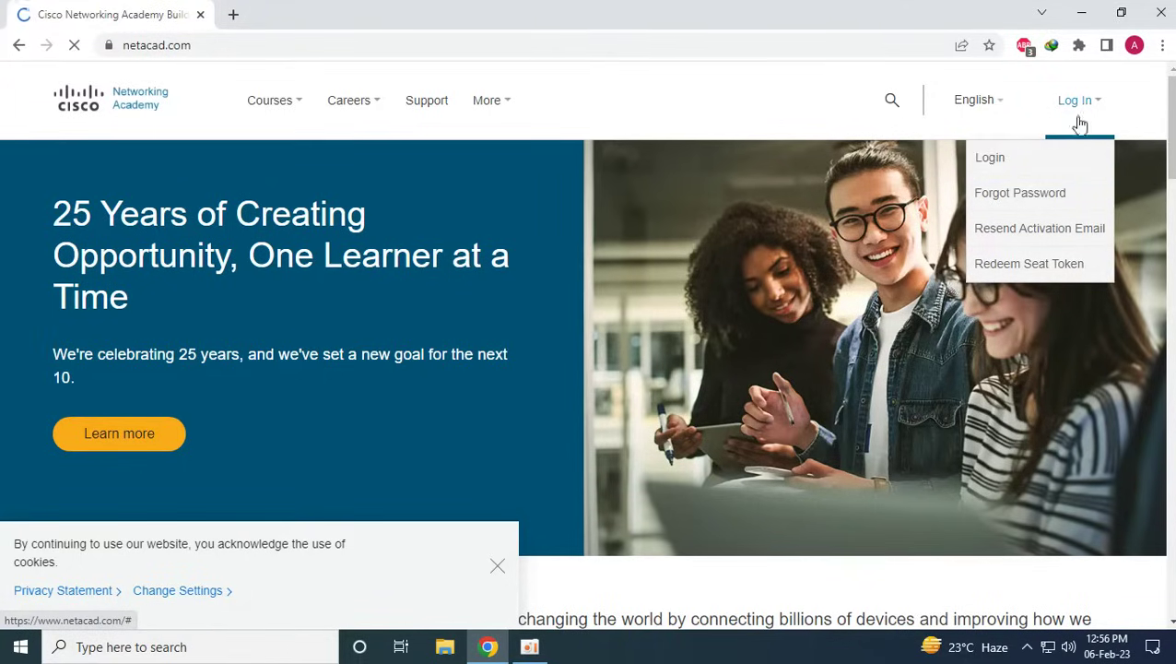
mouse_move(1014, 175)
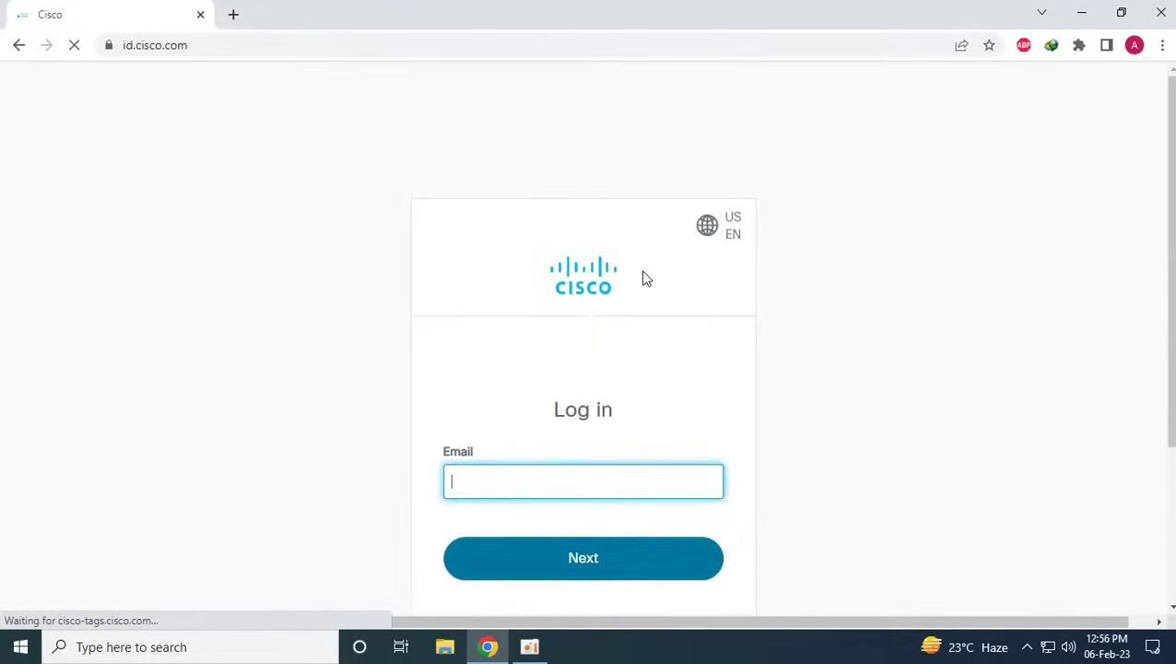
scroll(642, 277, "down", 3)
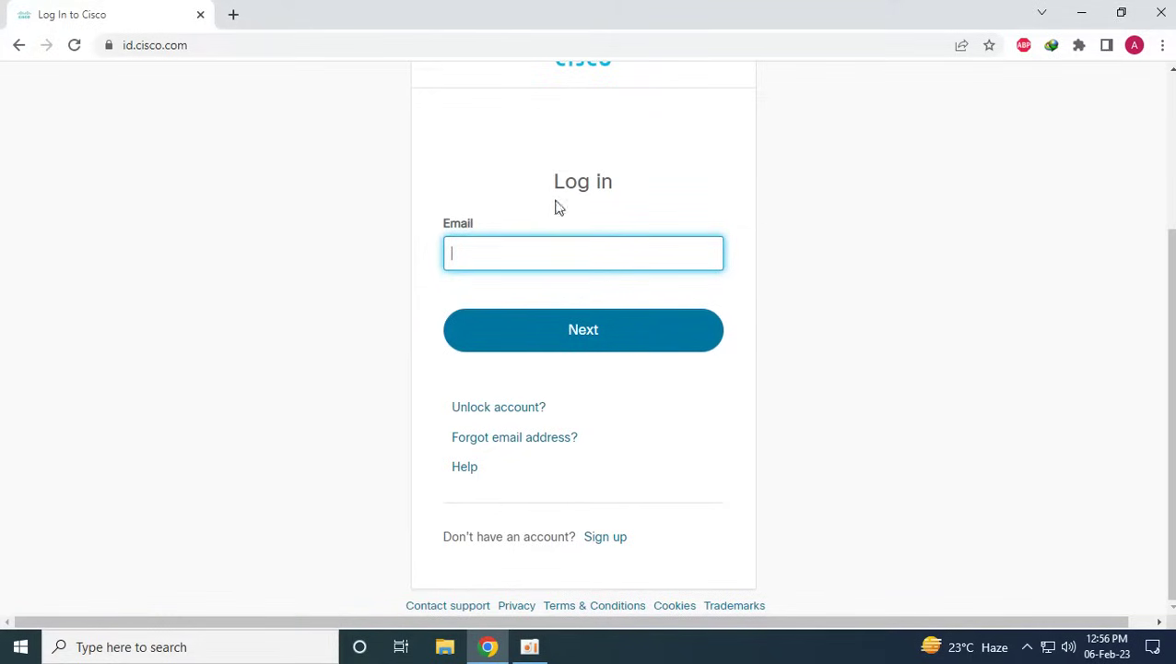
left_click(609, 539)
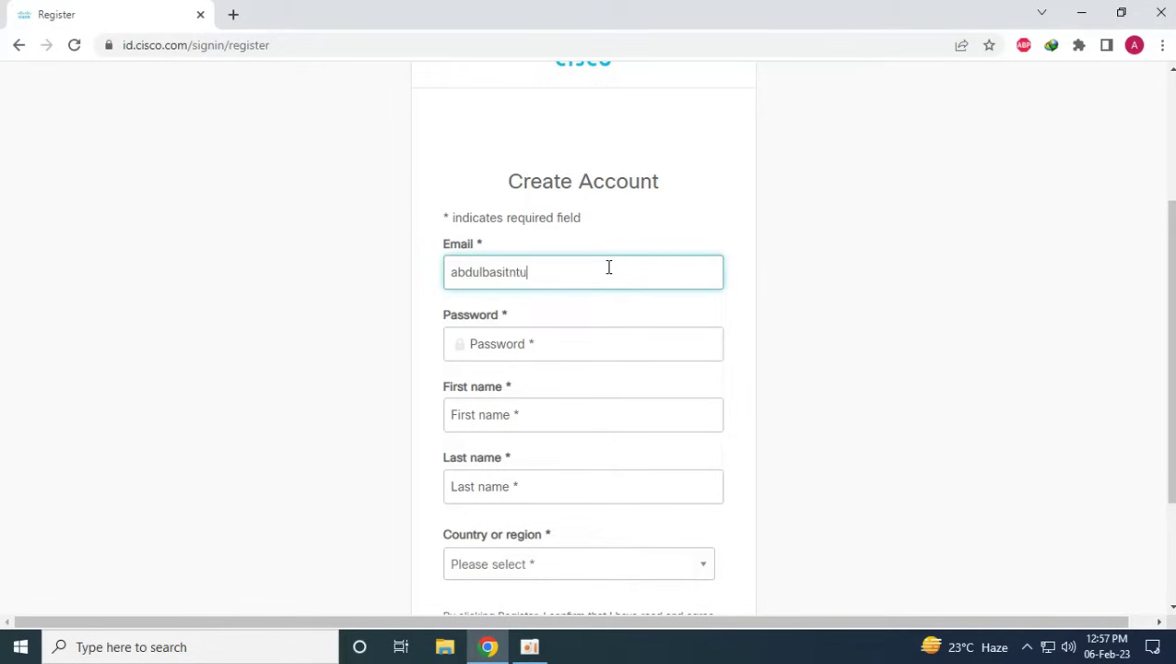
Finish the email address and enter the account password
type("om")
key("Tab")
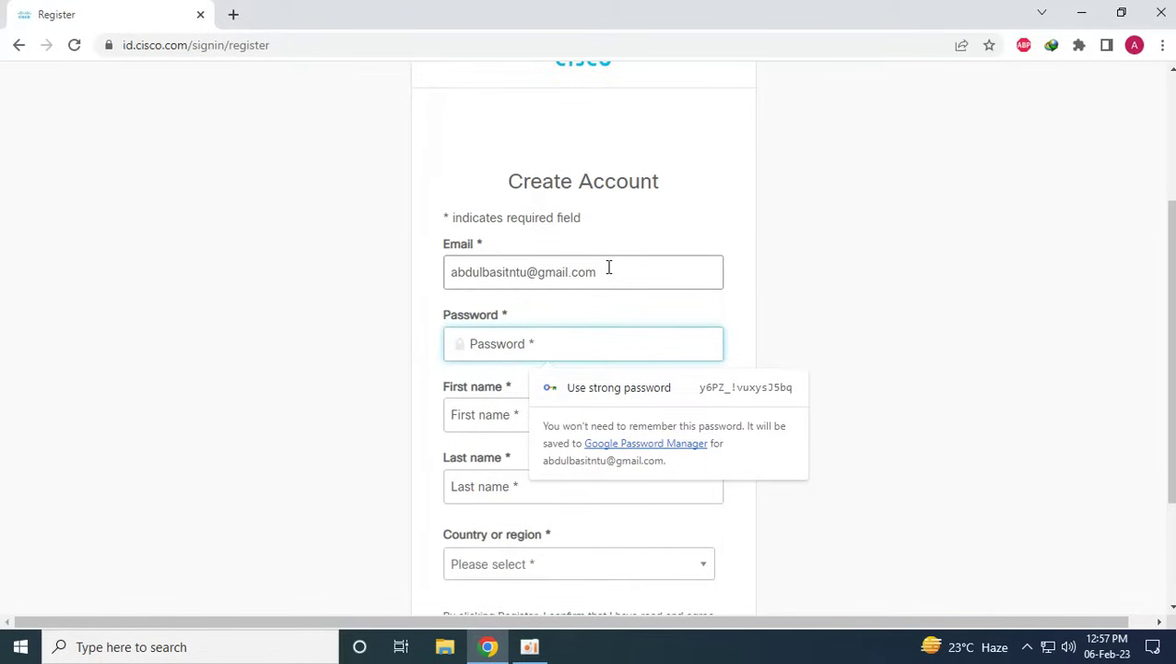
type("••••••")
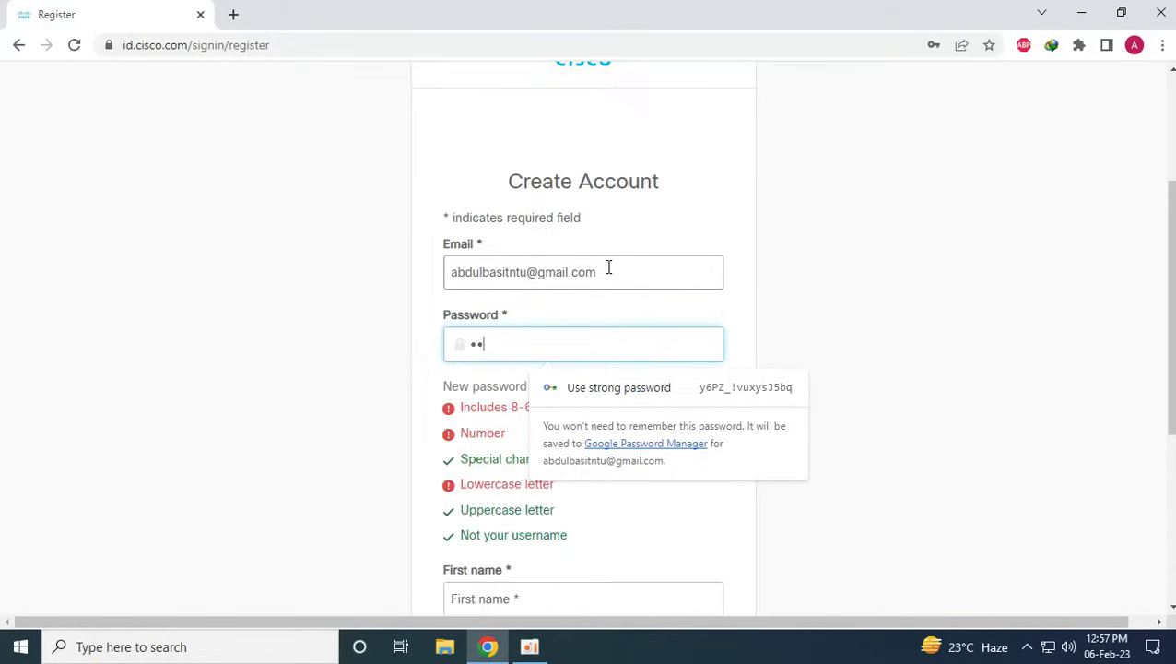
type("••••")
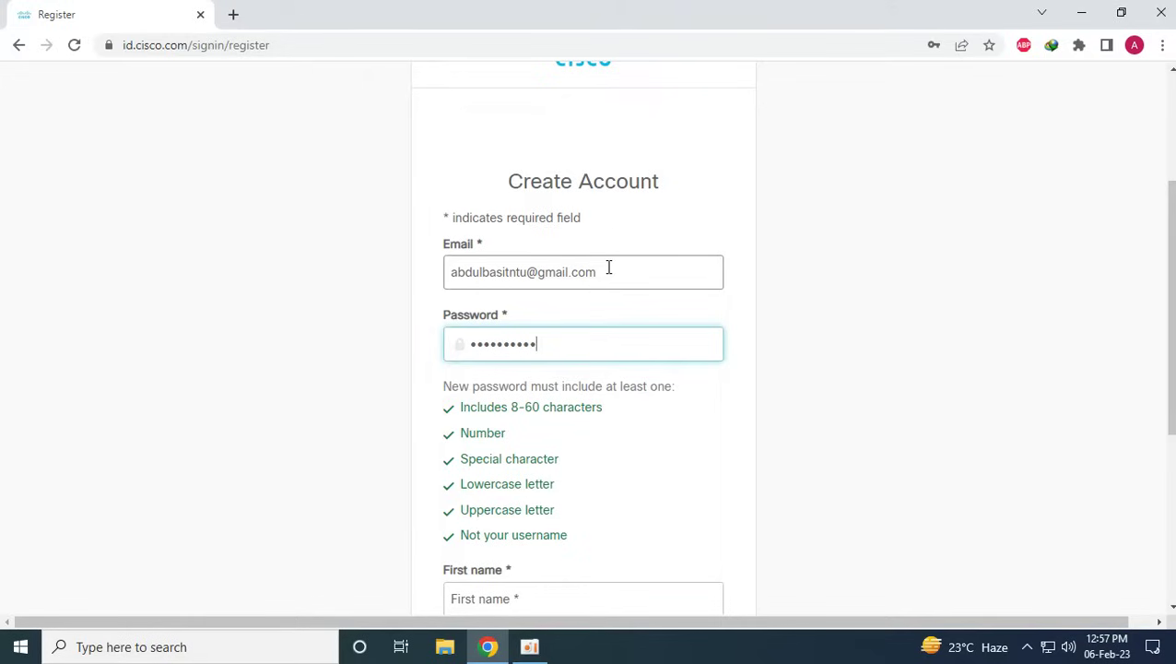
Enter the first and last name and choose Pakistan as the country
scroll(653, 499, "down", 2)
left_click(546, 427)
key("Tab")
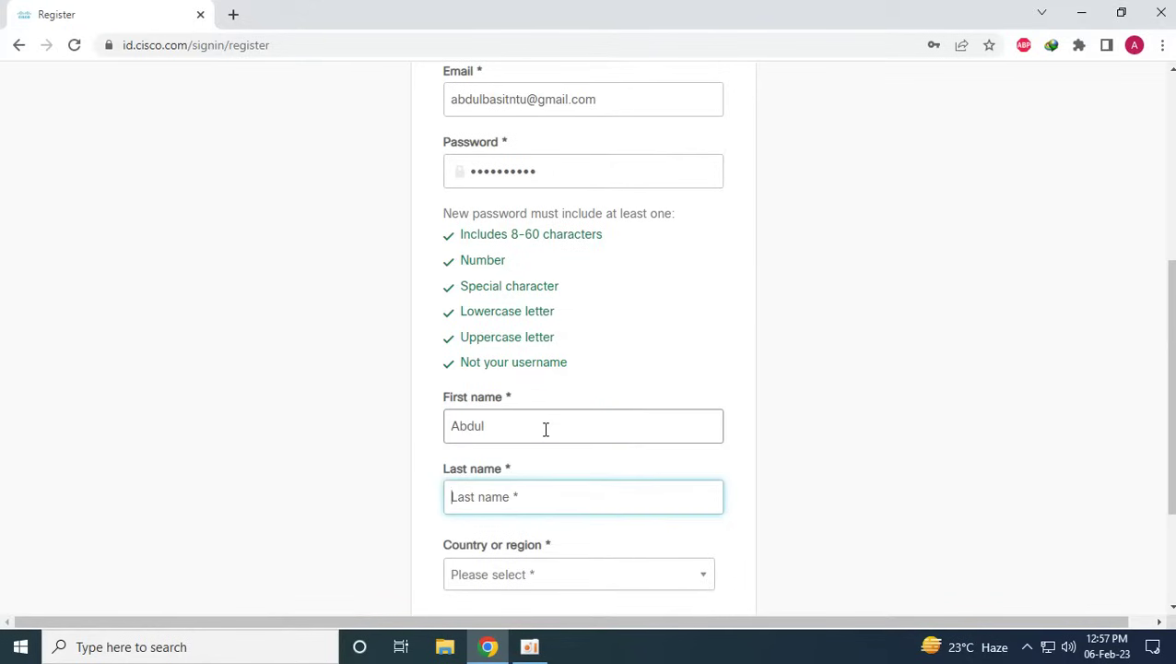
key("Tab")
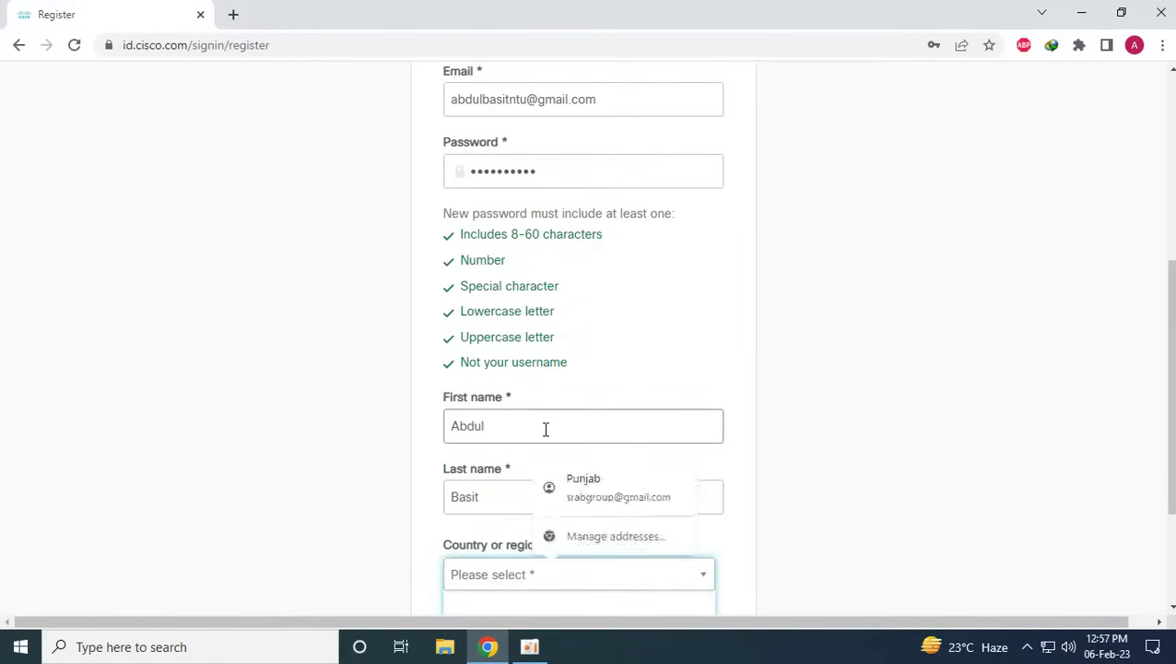
type("paks")
key("BackSpace")
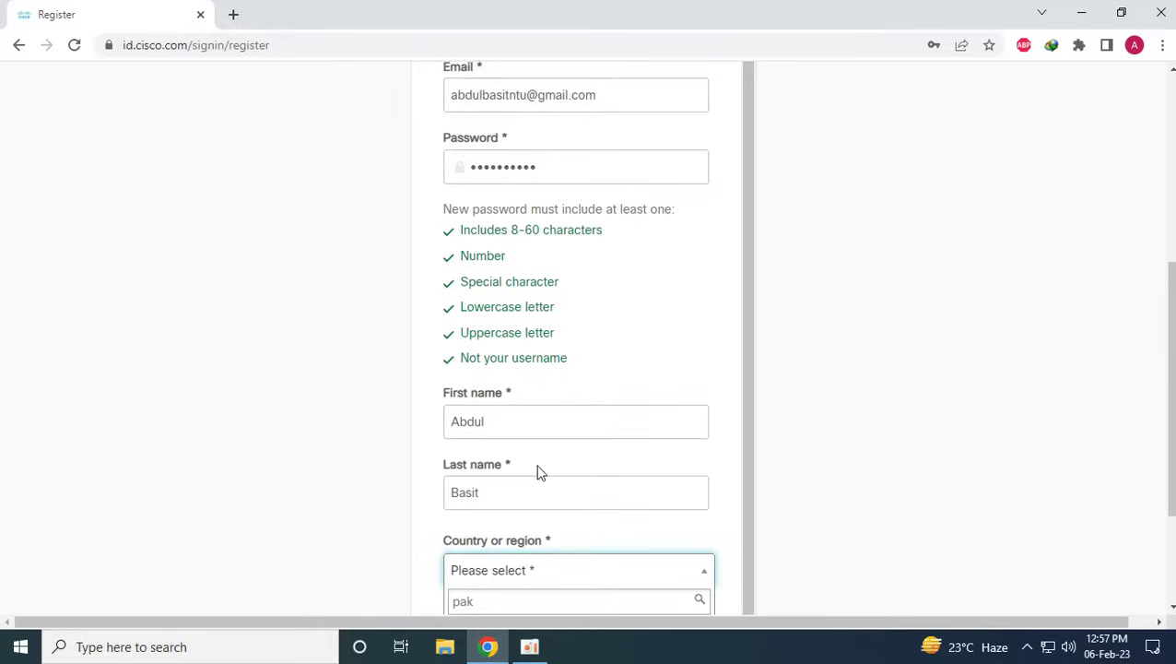
left_click(454, 575)
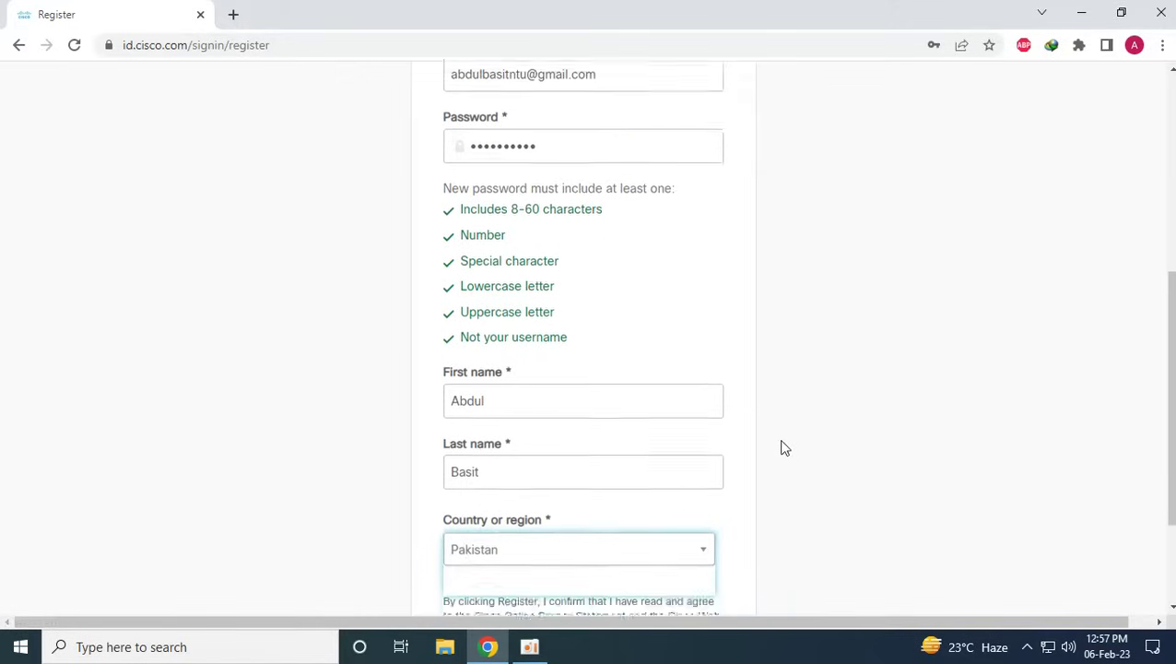
Submit the registration form and decline saving the password in the browser
scroll(783, 448, "down", 3)
scroll(758, 414, "up", 3)
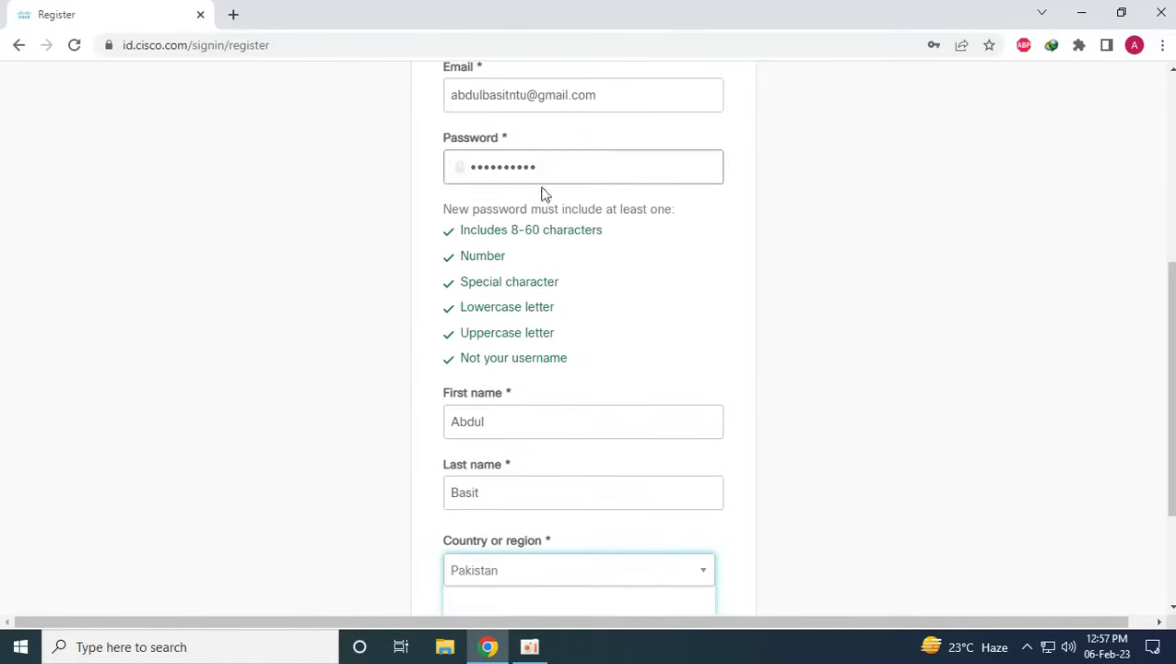
scroll(544, 193, "up", 3)
scroll(564, 341, "down", 1)
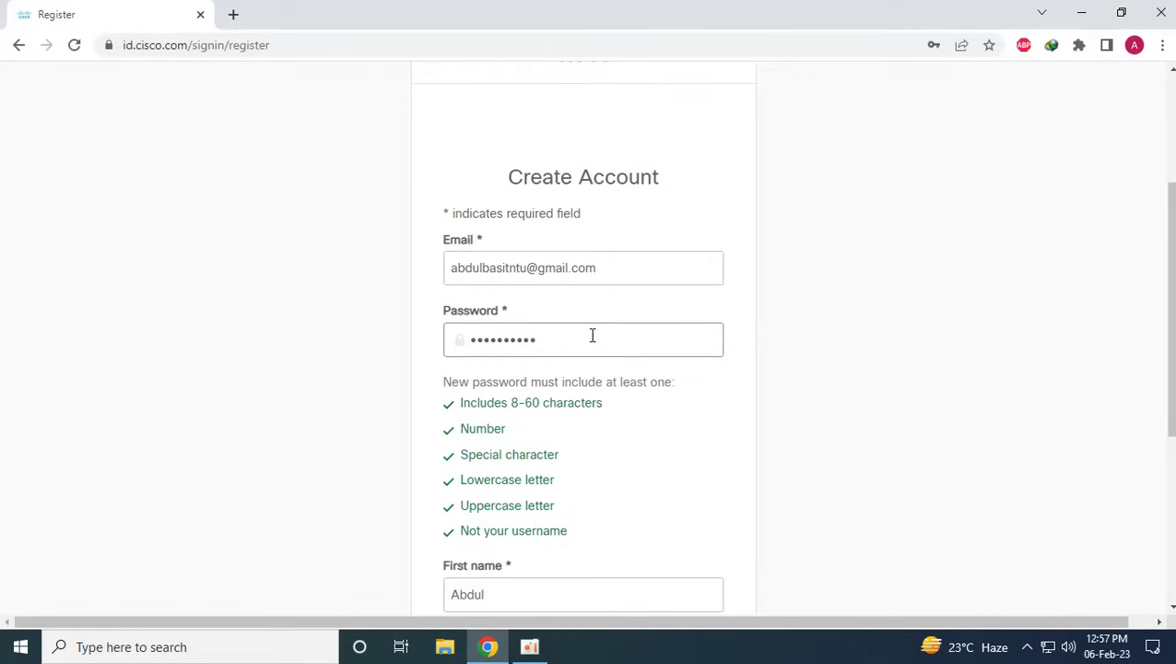
scroll(570, 321, "down", 4)
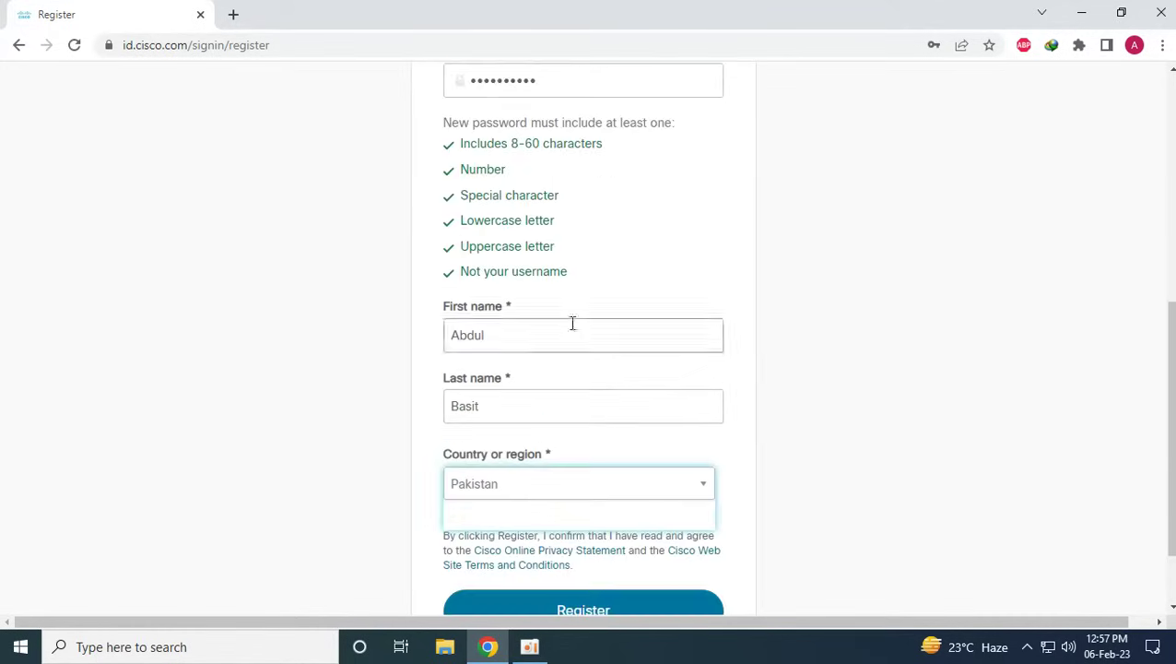
left_click(583, 517)
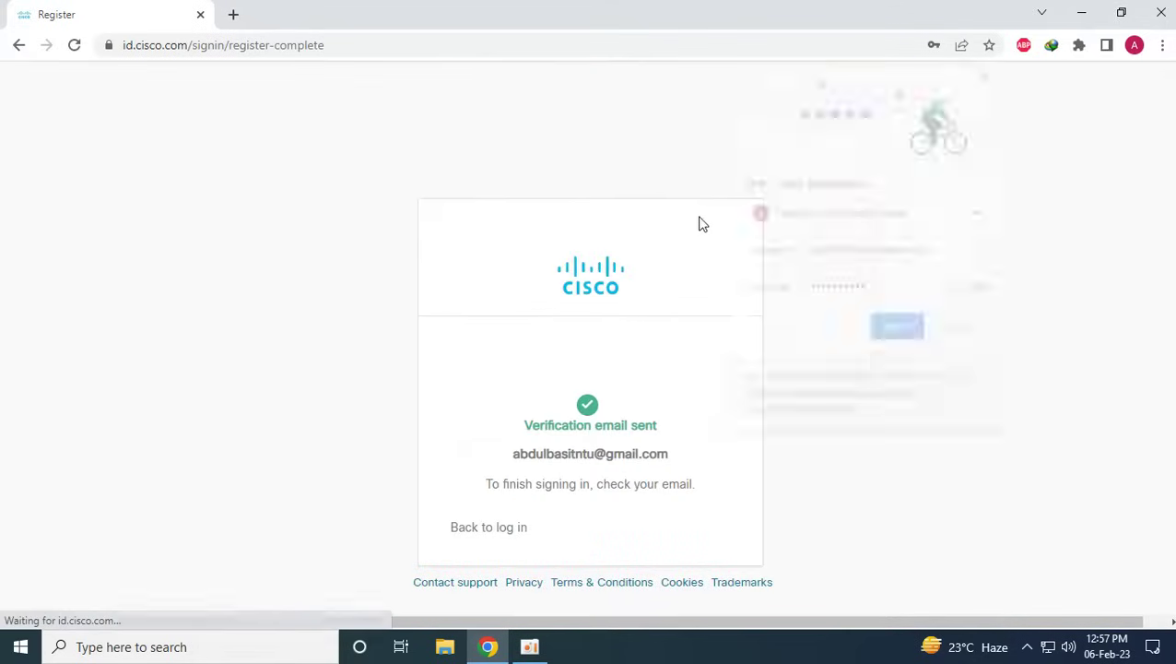
left_click(961, 330)
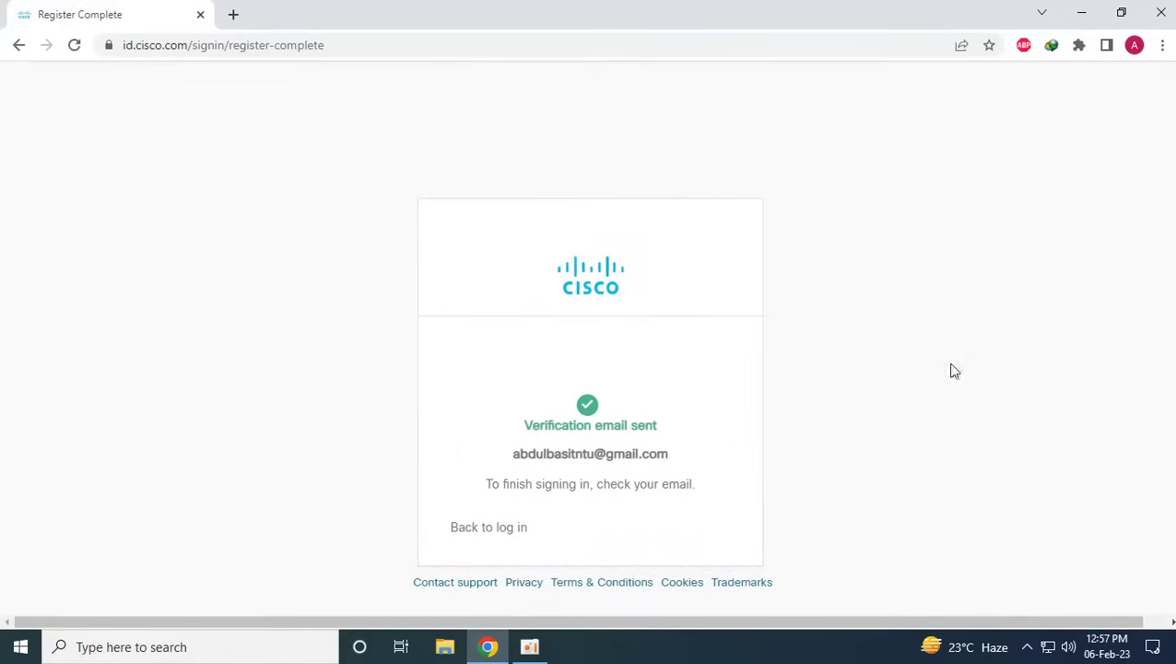
left_click_drag(523, 426, 679, 443)
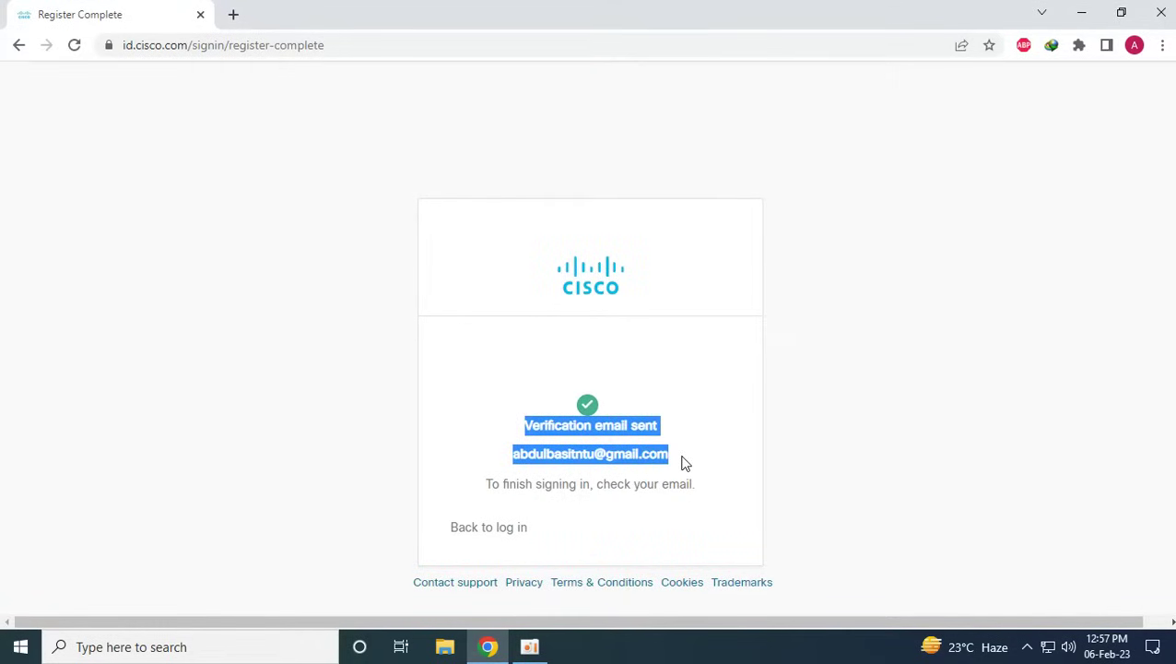
left_click(689, 470)
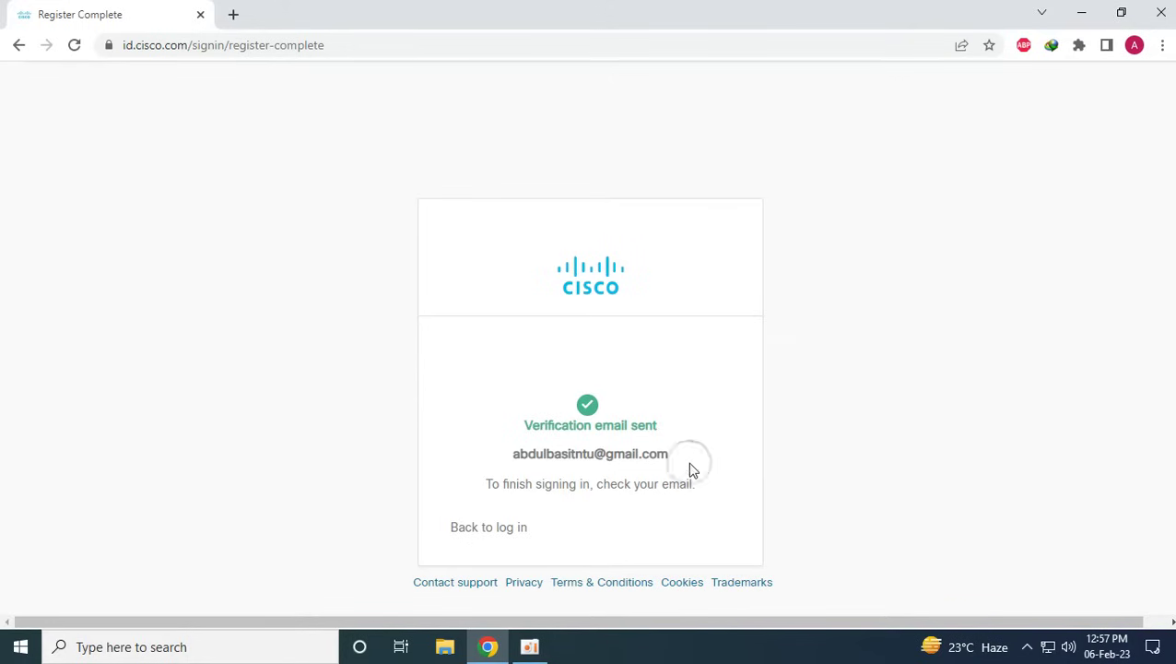
left_click(233, 17)
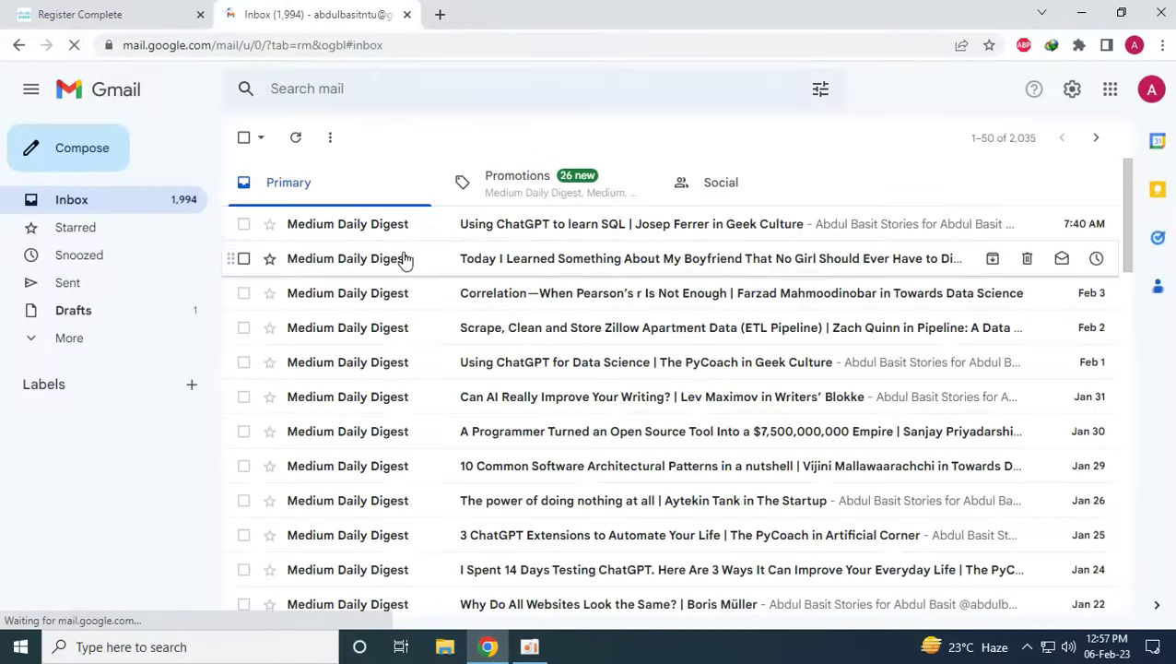
Check Gmail's Primary, Promotions and Social tabs for the Cisco email
left_click(535, 187)
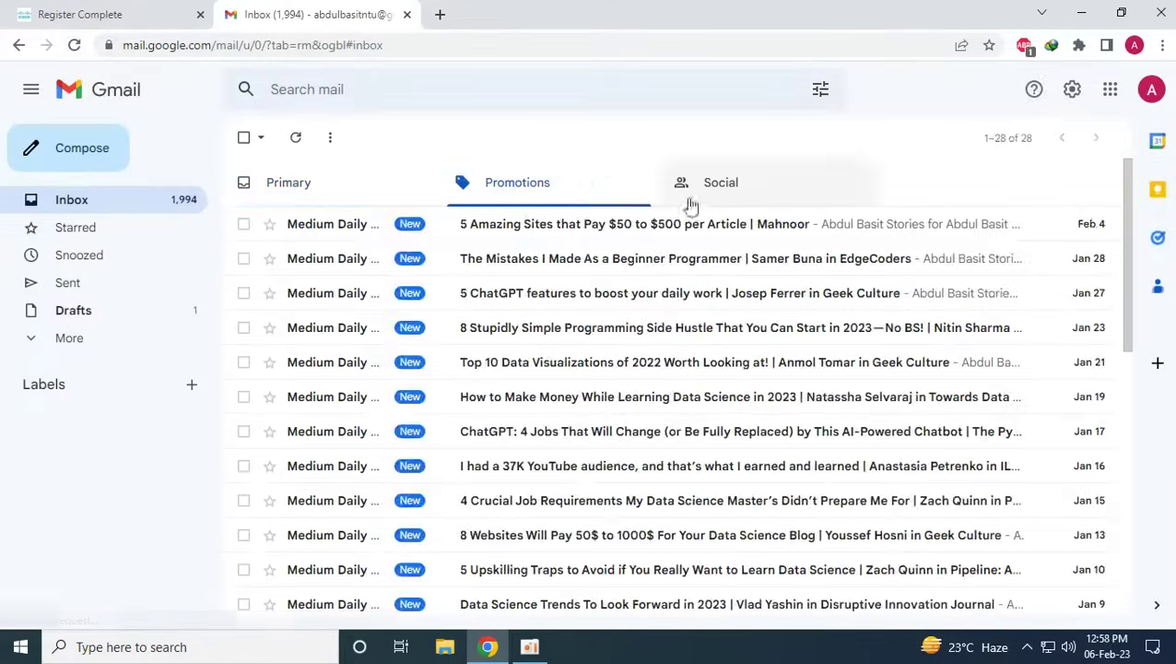
left_click(691, 200)
left_click(477, 190)
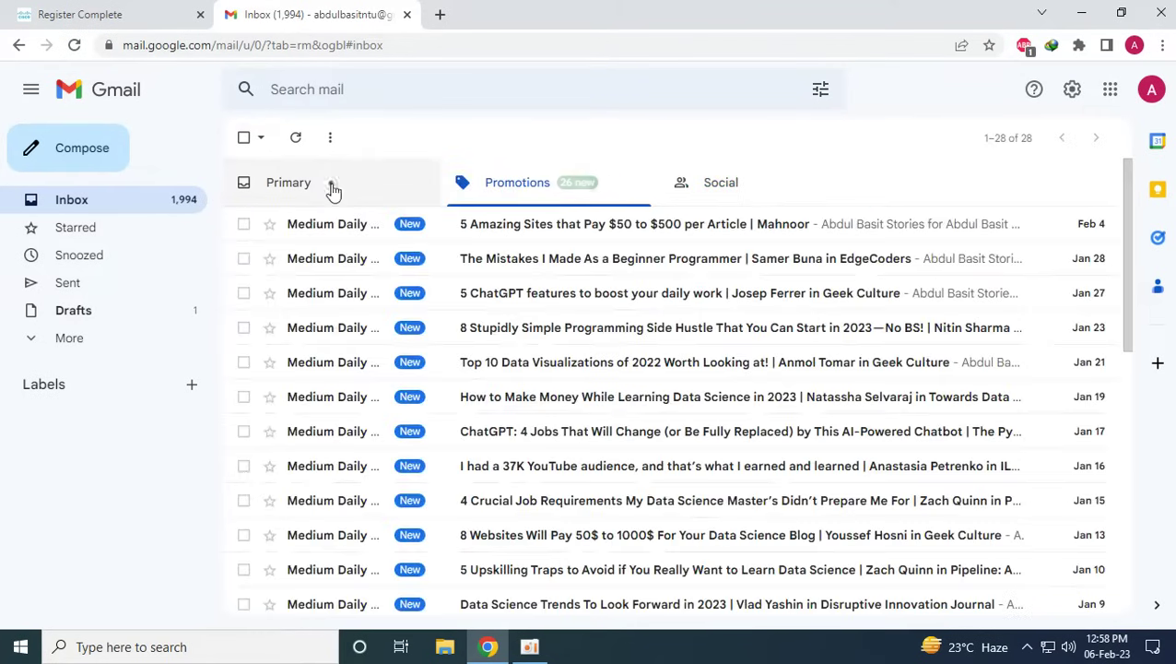
left_click(333, 190)
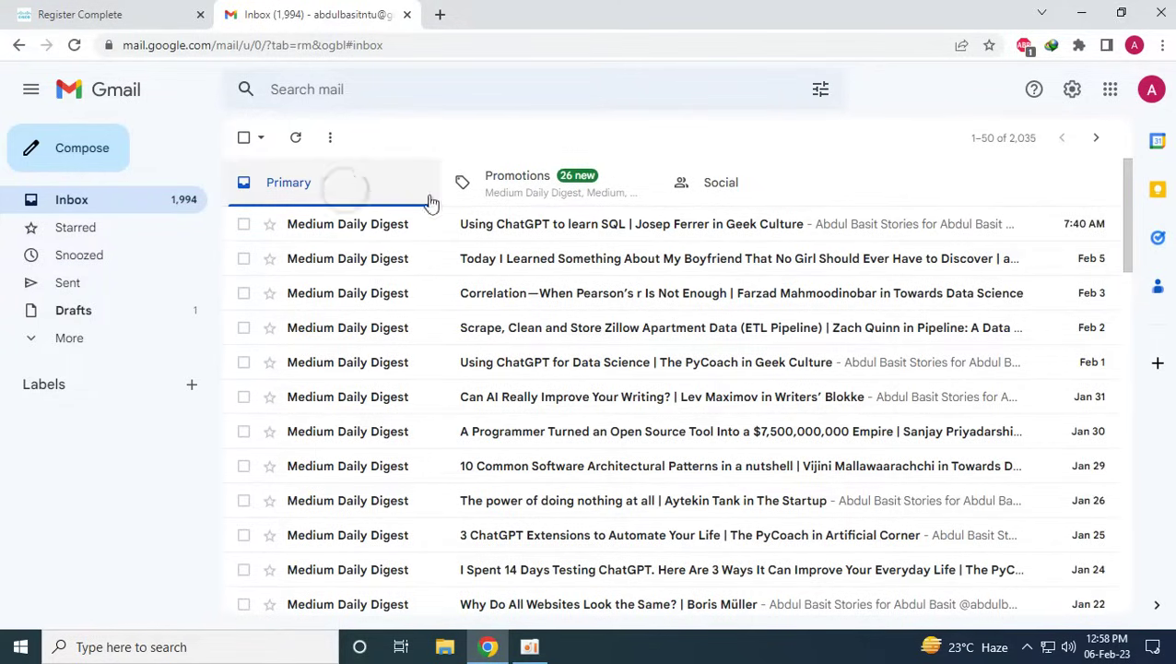
left_click(446, 201)
left_click(350, 192)
left_click(481, 198)
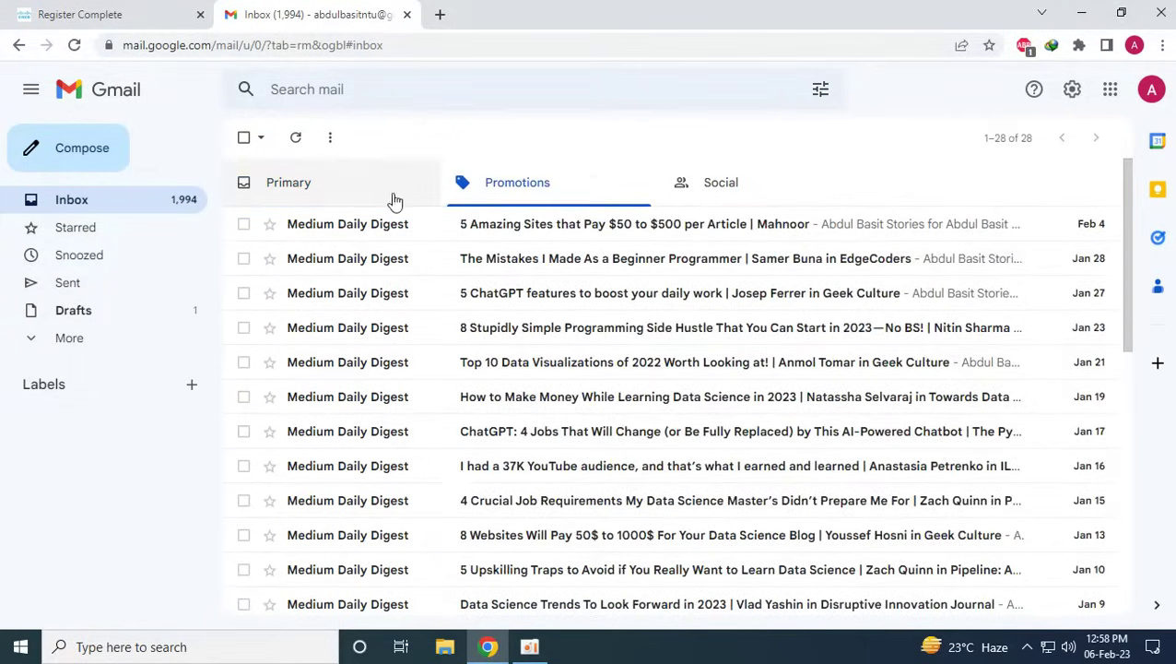
left_click(371, 196)
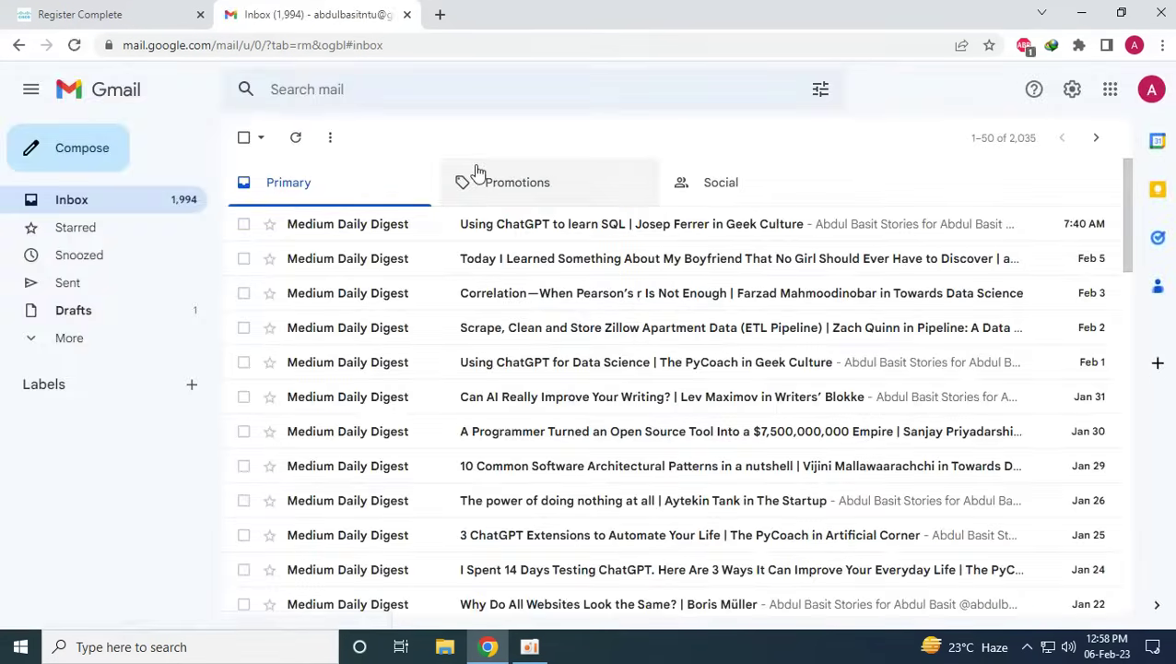
Find the Cisco.com activation email in the Spam folder and mark it Not spam
scroll(526, 177, "down", 3)
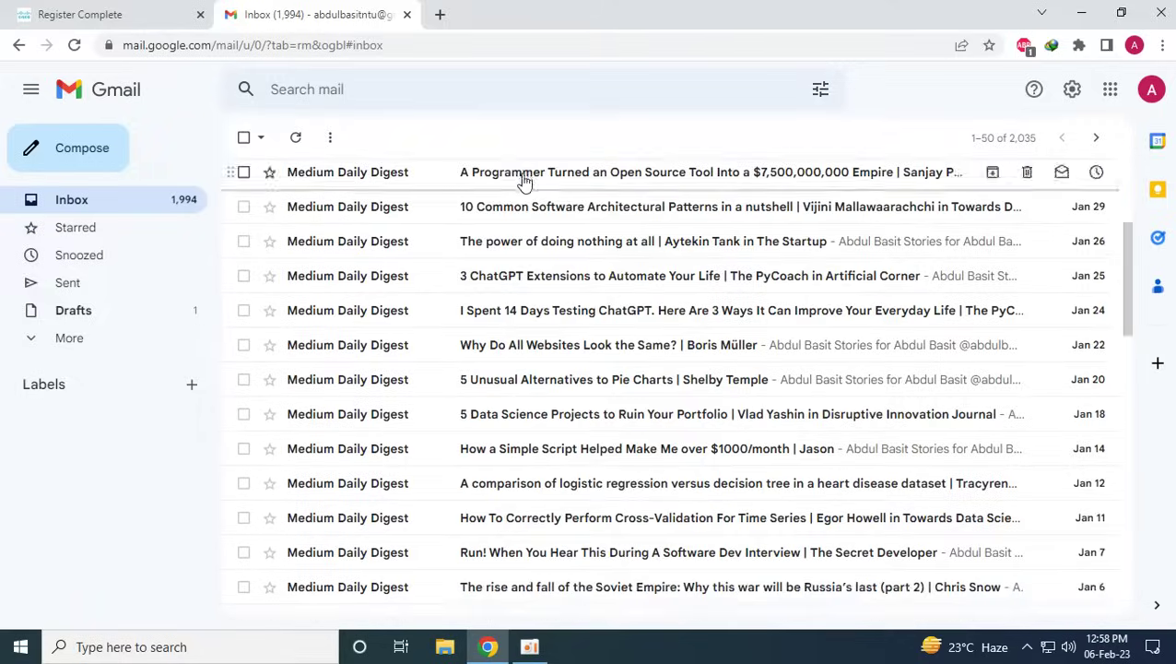
scroll(519, 184, "up", 3)
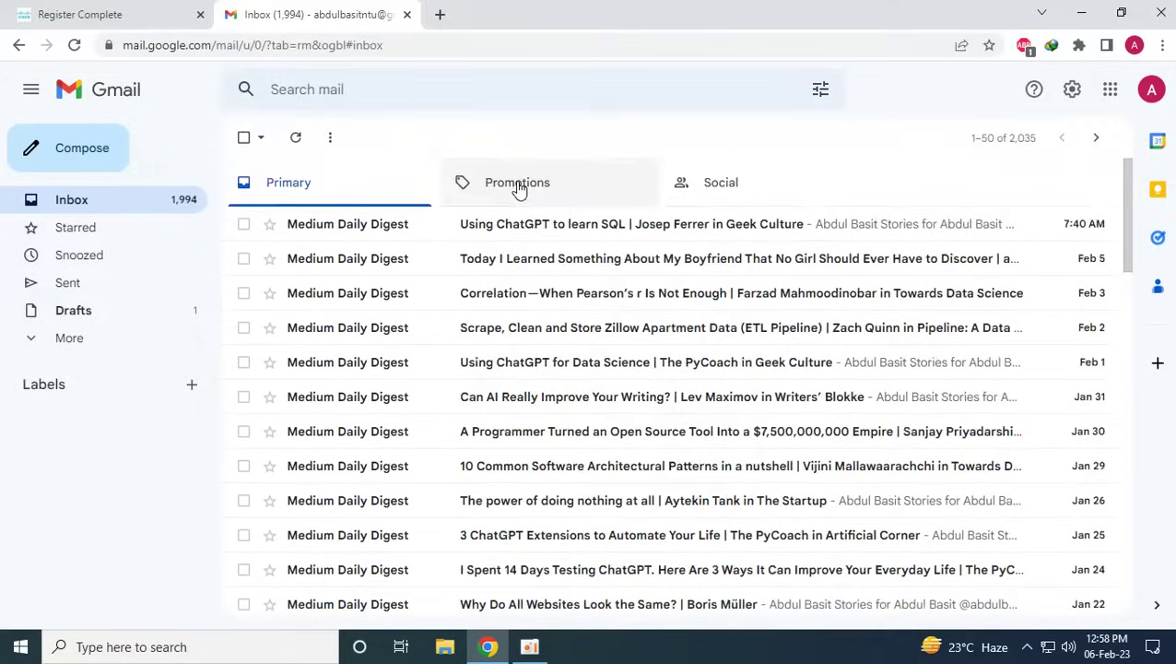
left_click(71, 341)
scroll(164, 362, "down", 1)
left_click(81, 410)
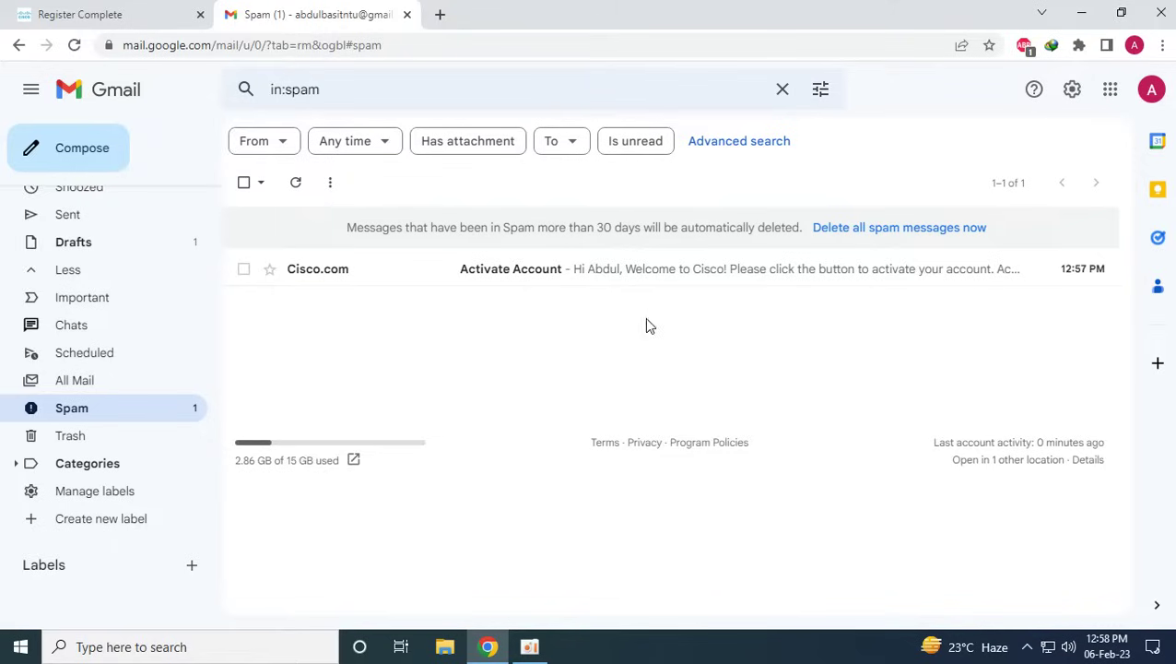
left_click(244, 269)
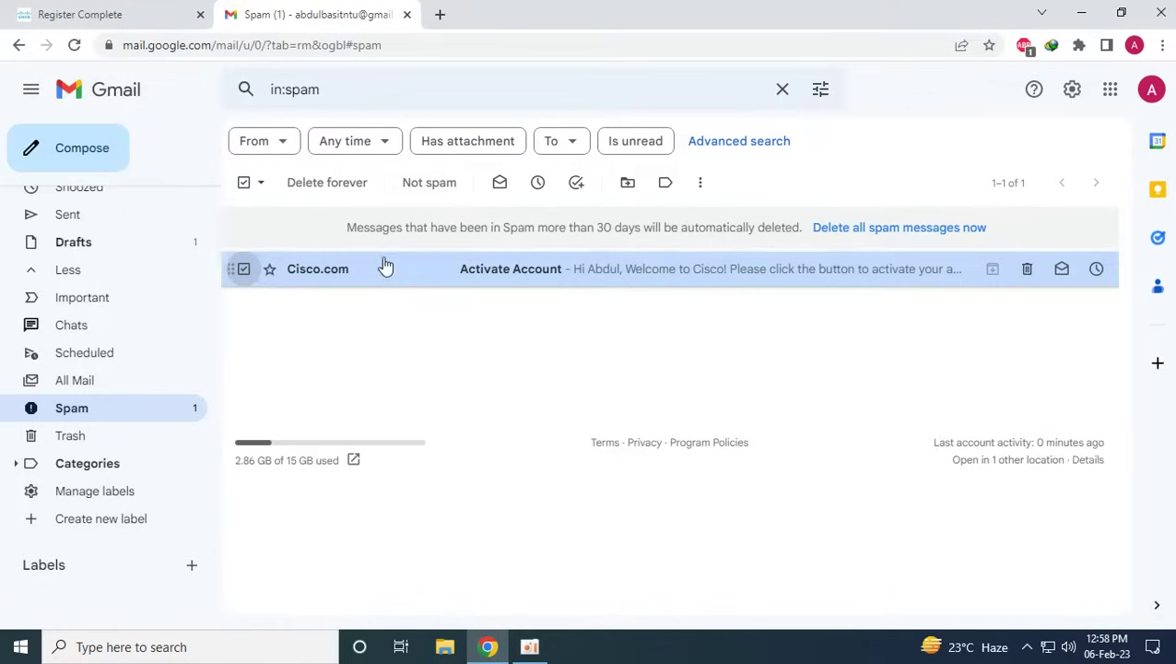
left_click(423, 182)
Open the Cisco Activate Account email from the inbox and follow its activation link
scroll(142, 327, "up", 3)
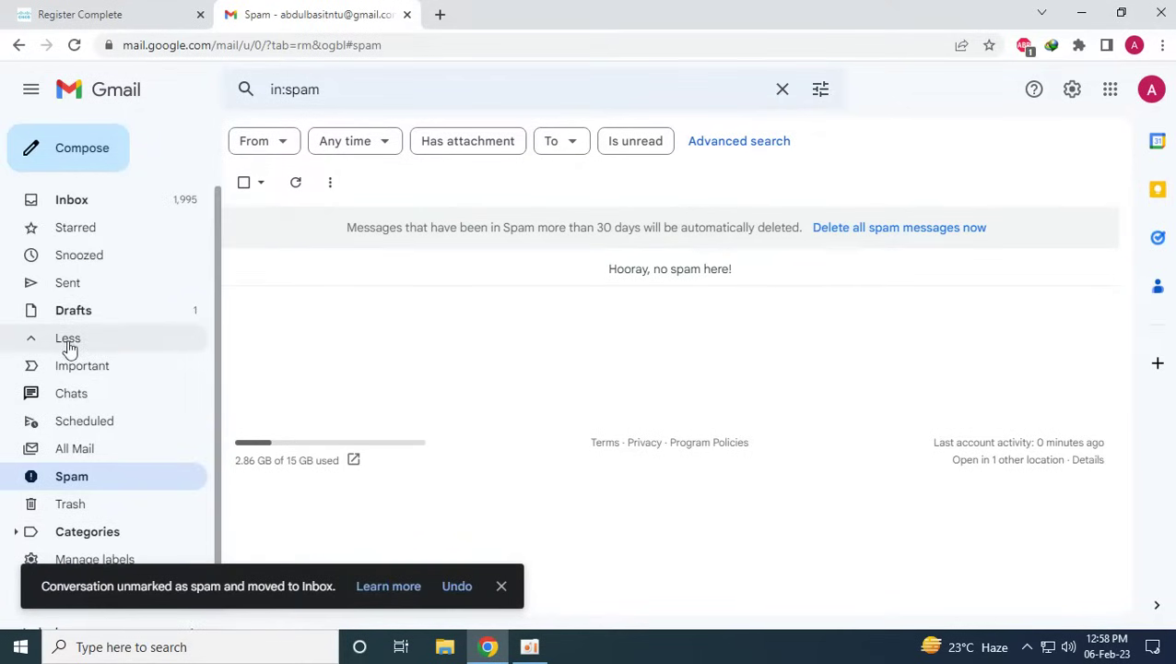
left_click(93, 199)
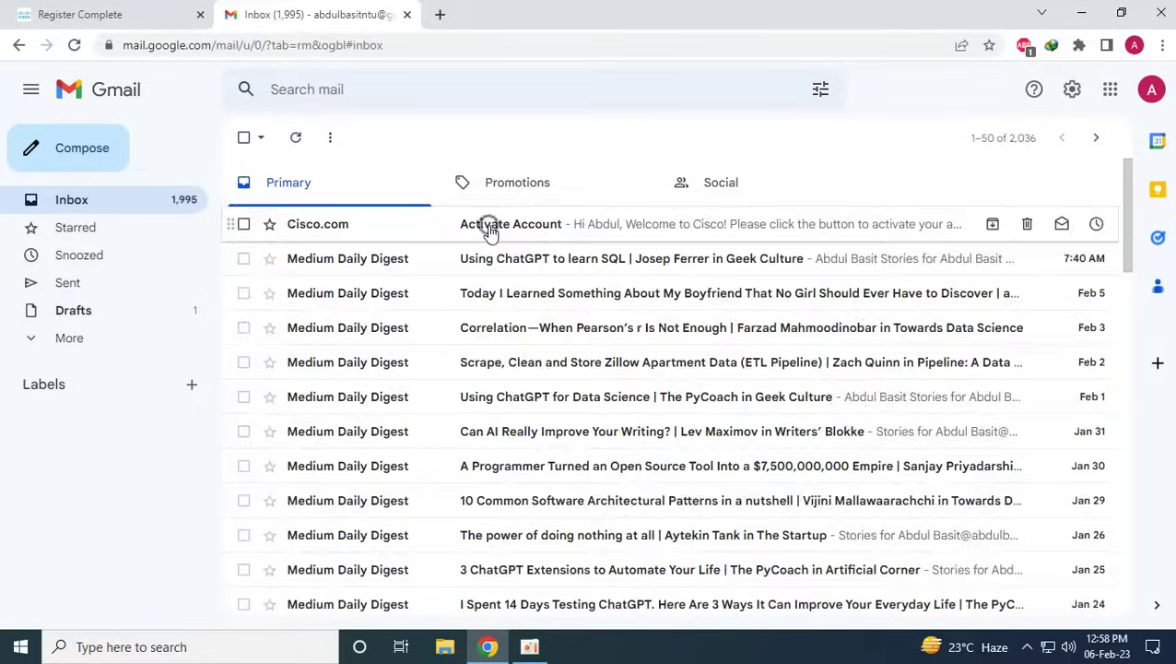
left_click(489, 226)
scroll(648, 347, "down", 2)
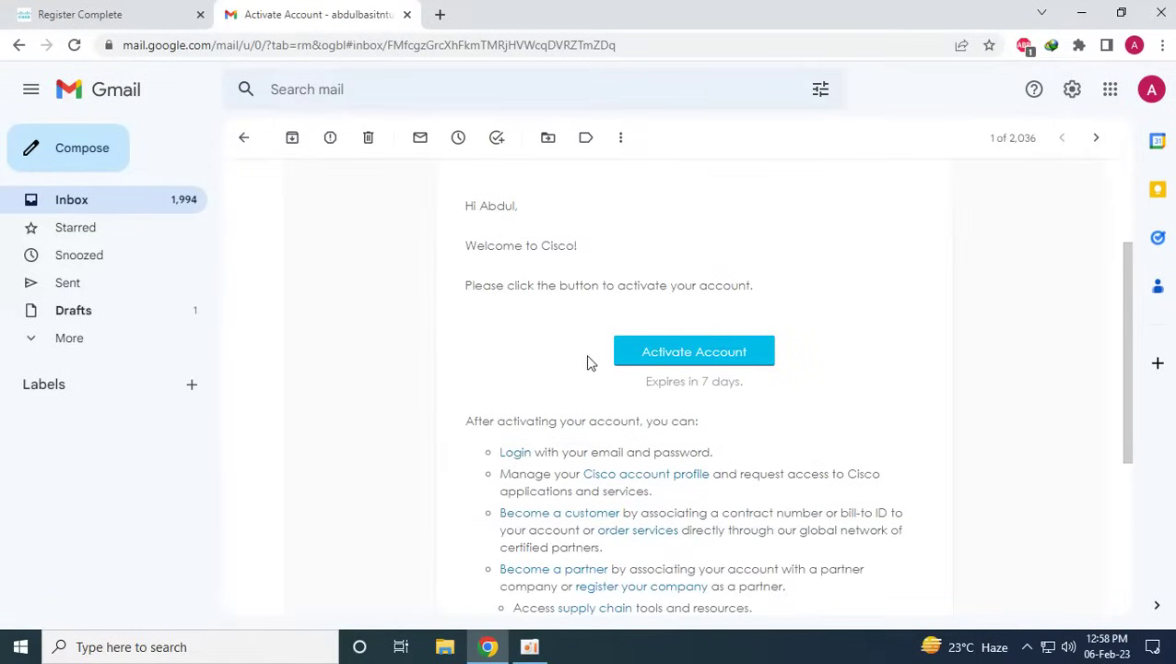
scroll(692, 285, "down", 1)
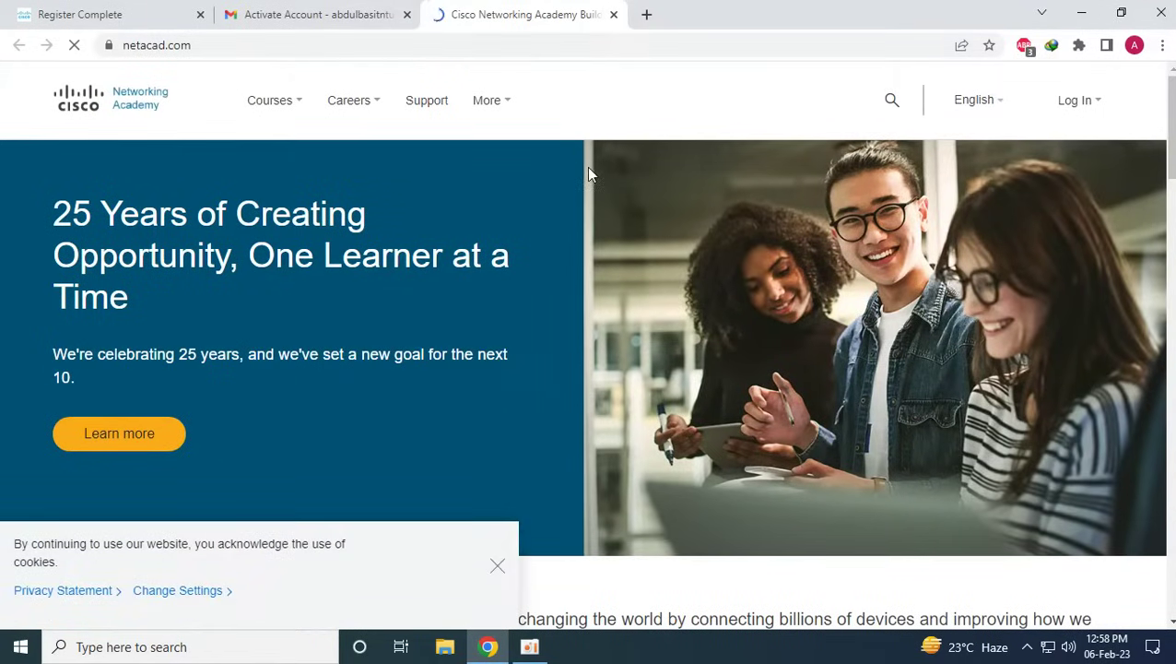
left_click(497, 567)
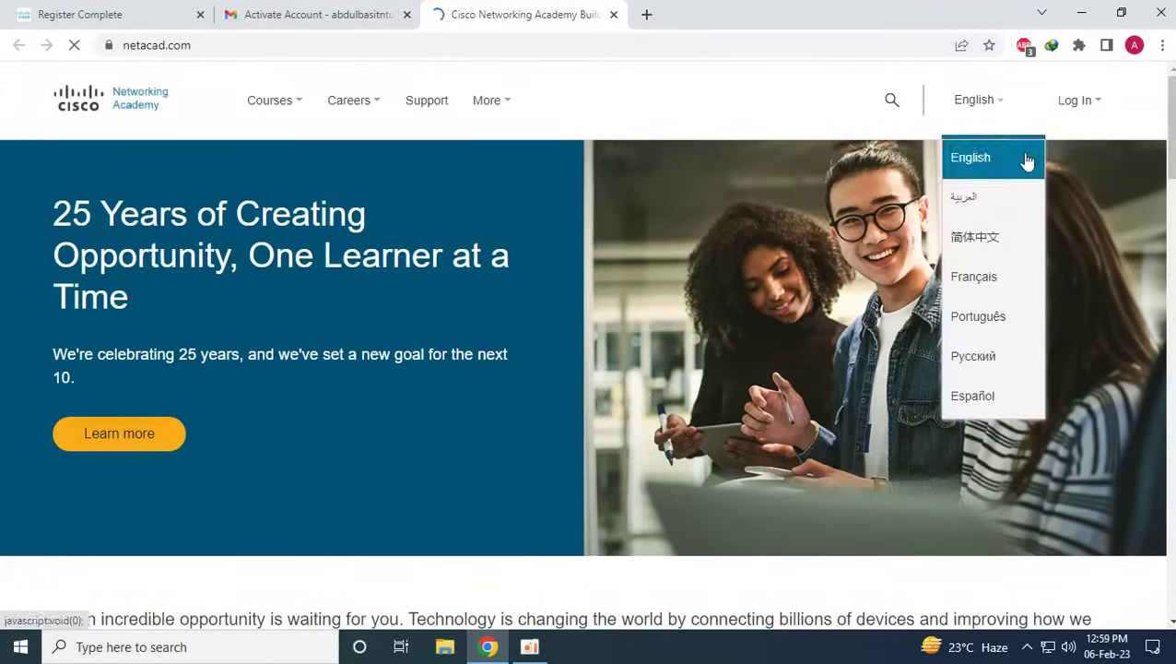
Set the birth date to October 1986 on the NetAcad profile form
mouse_move(1076, 117)
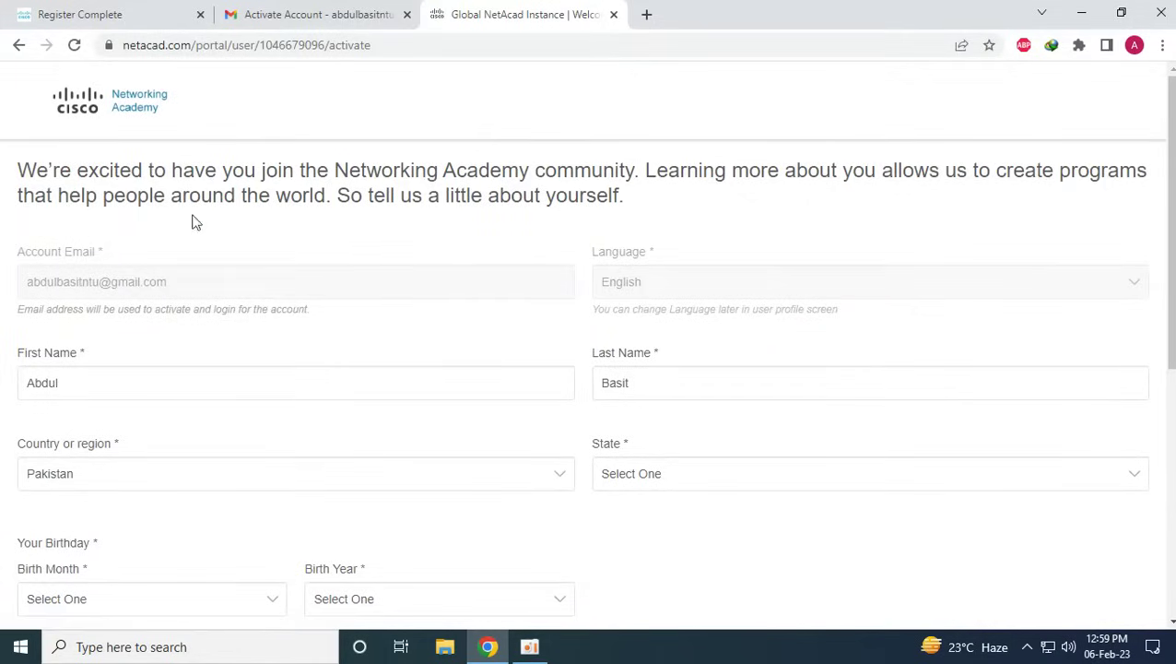
scroll(241, 252, "down", 3)
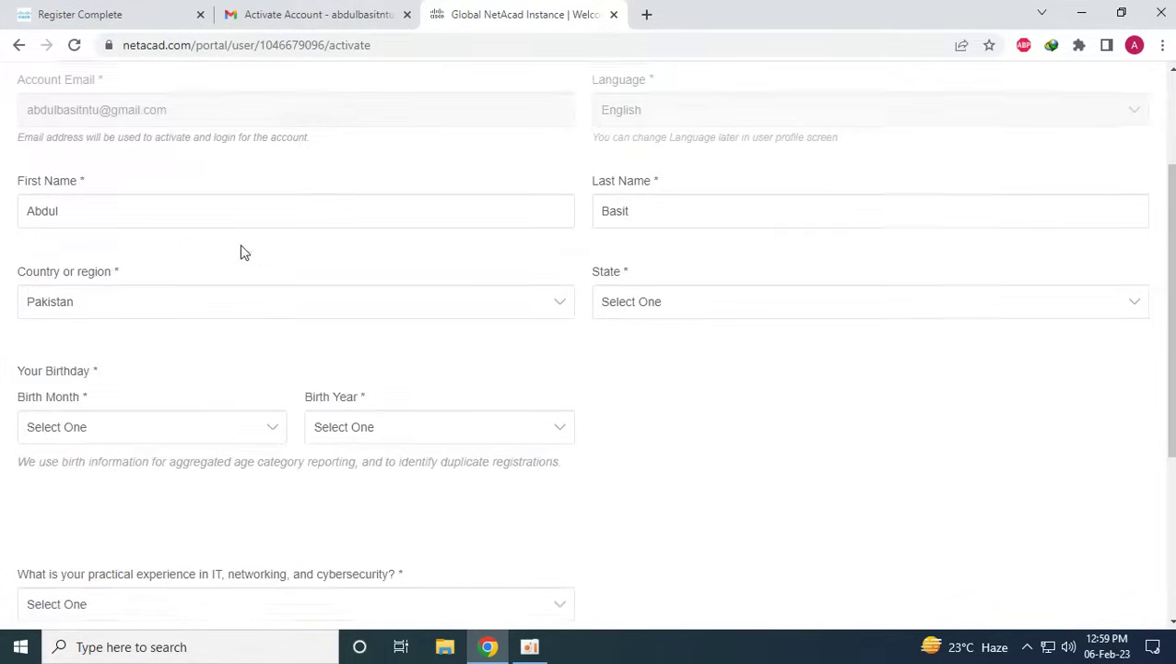
left_click(164, 428)
left_click(79, 371)
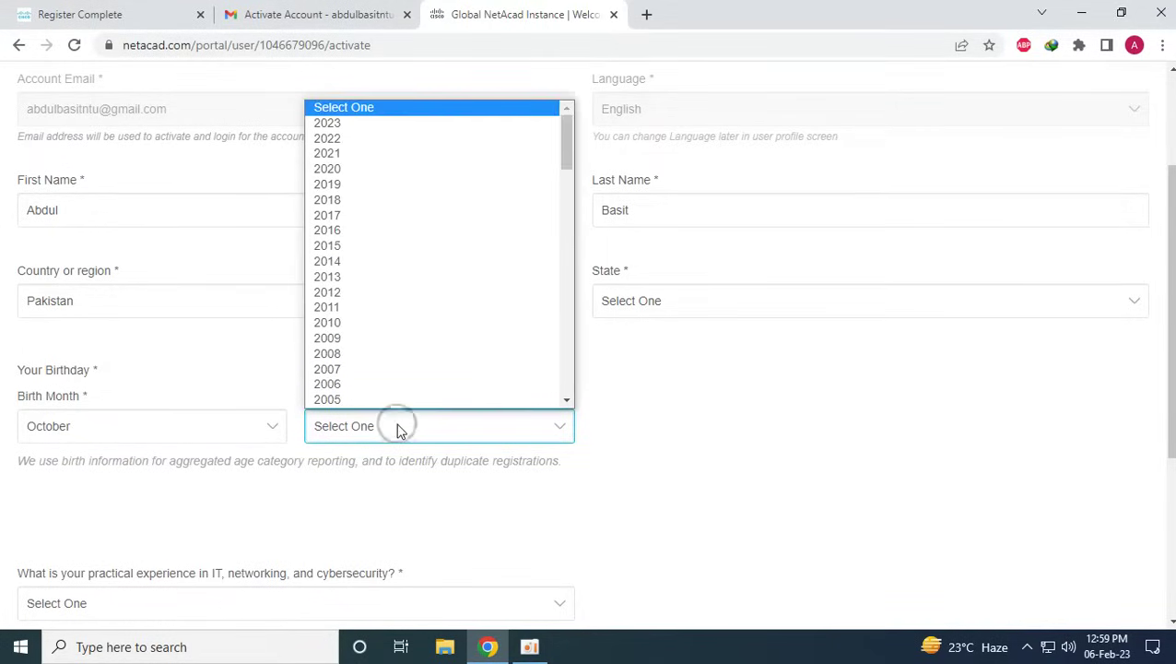
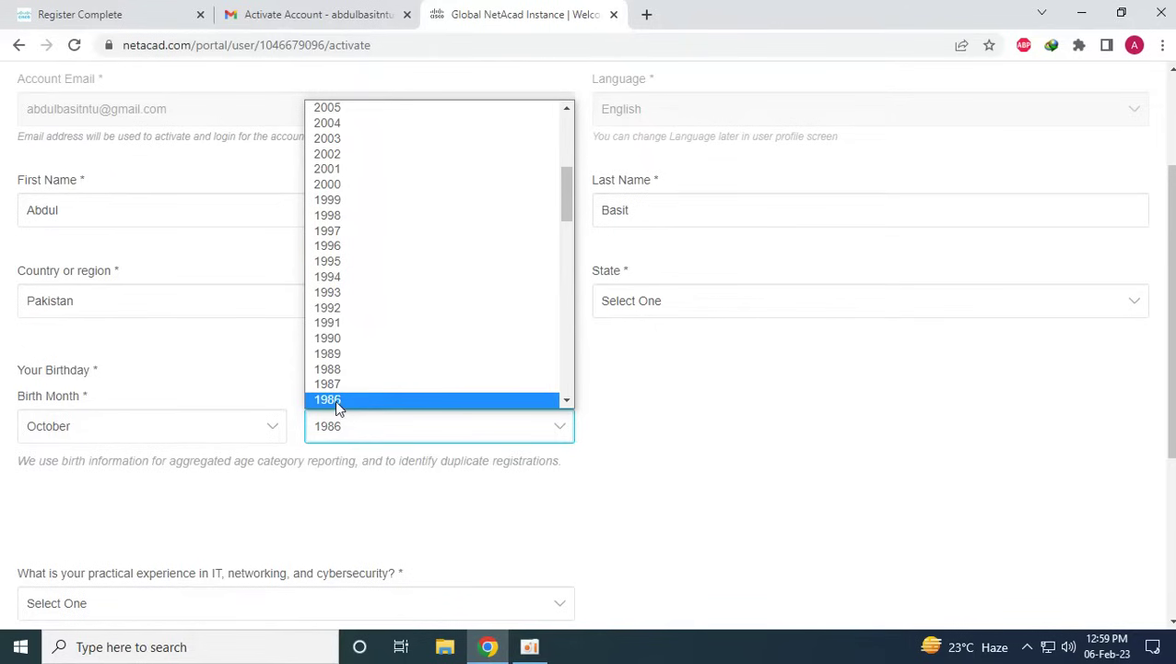
left_click(338, 402)
Choose Punjab as the state and More than 5 Years of experience, then create the account
scroll(725, 419, "up", 2)
left_click(707, 478)
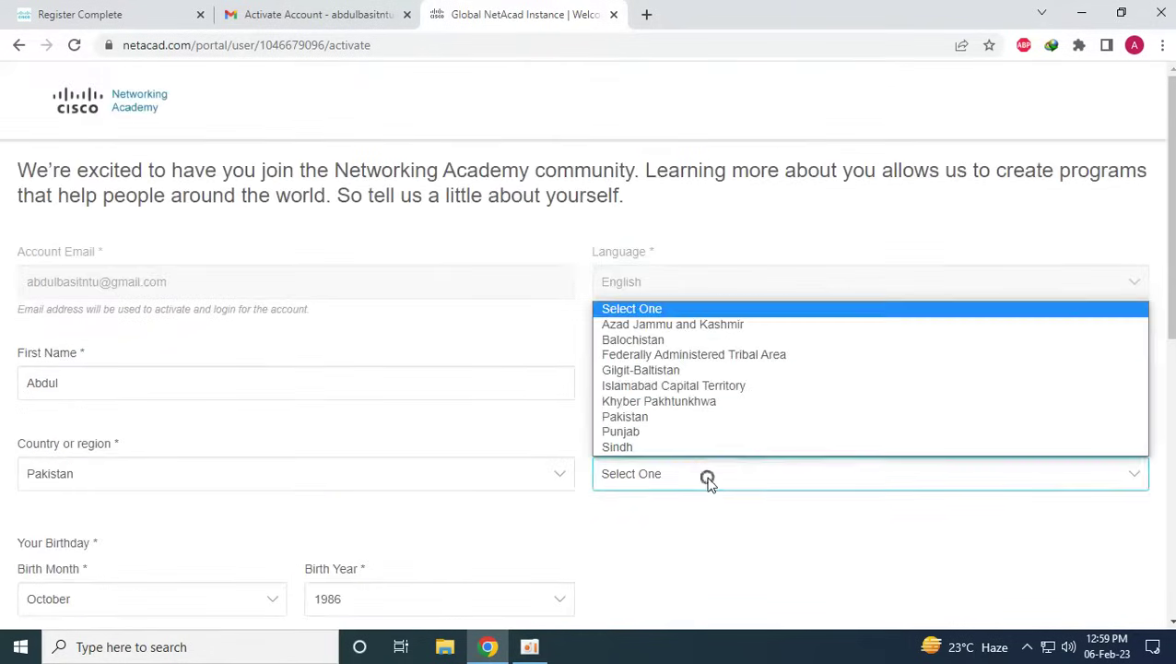
left_click(636, 431)
scroll(477, 462, "down", 3)
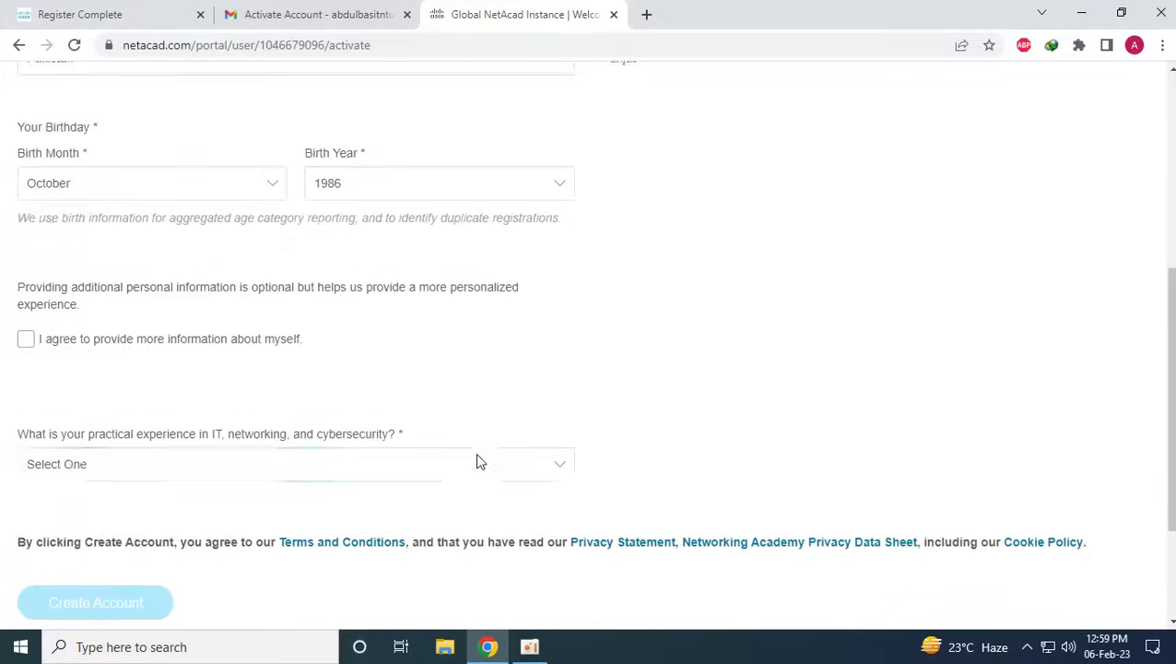
left_click(138, 450)
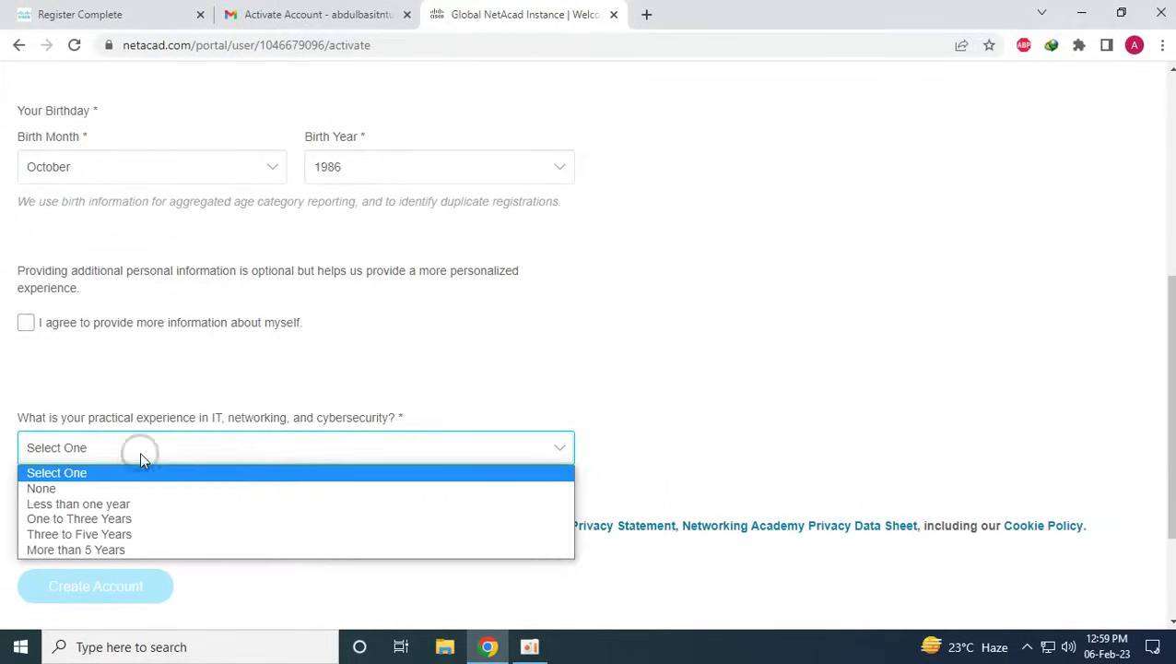
left_click(82, 549)
scroll(307, 465, "down", 2)
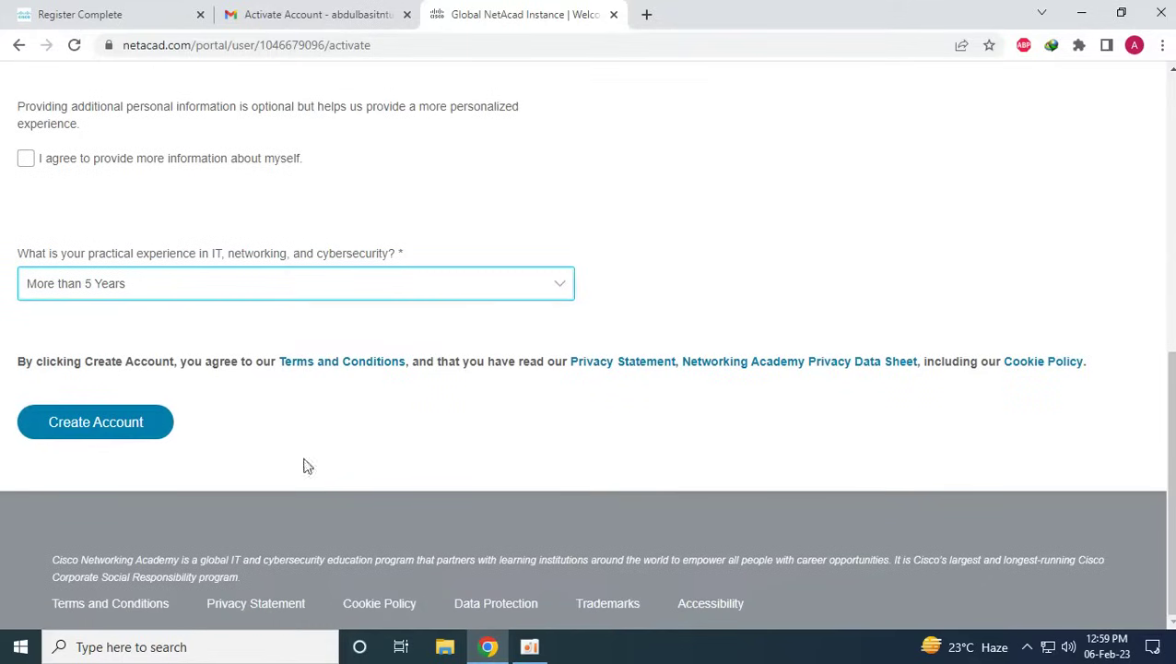
left_click(112, 435)
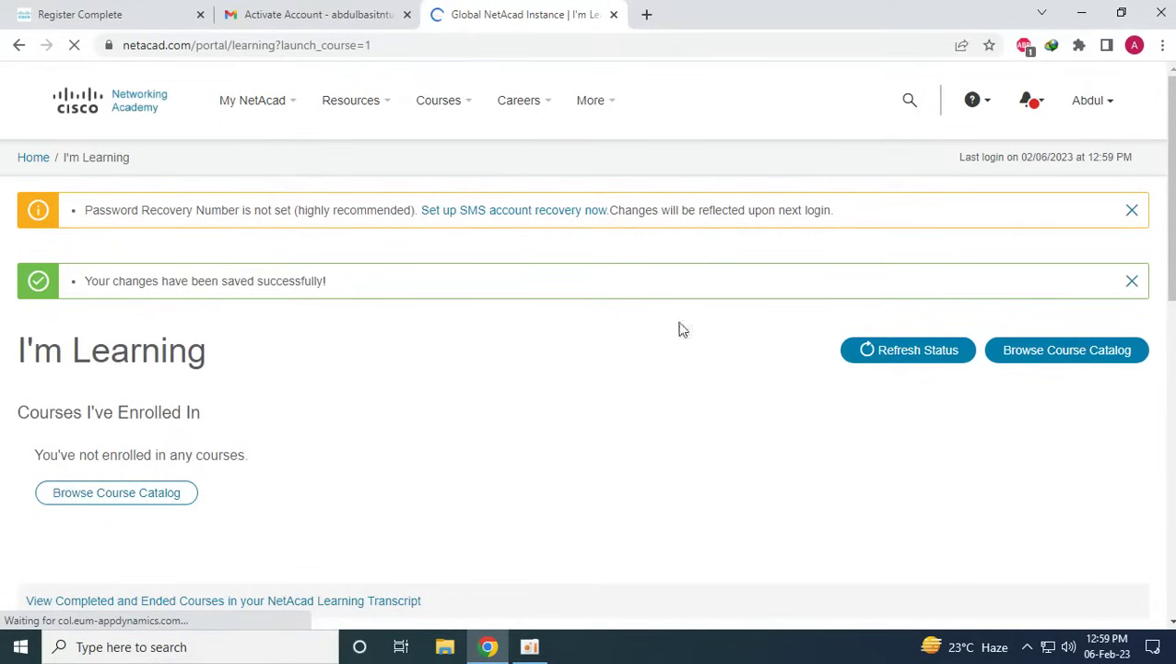
Open the Packet Tracer resource and scroll to the 8.2.0 Windows, Ubuntu and macOS download links
scroll(351, 304, "down", 5)
scroll(364, 304, "down", 3)
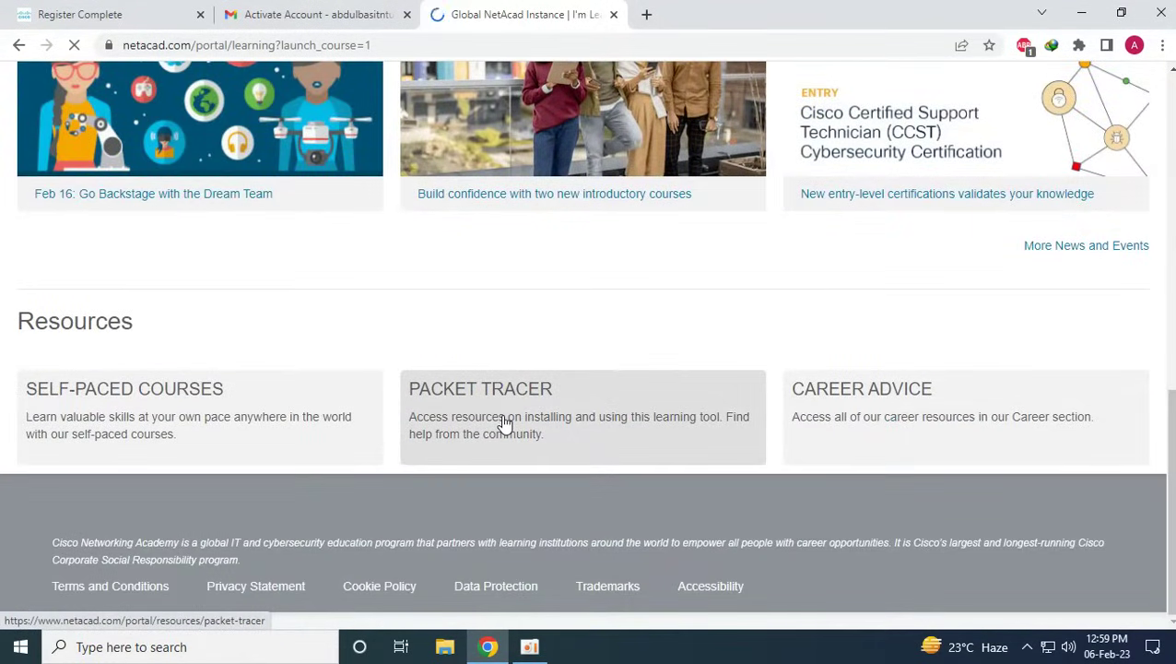
left_click(572, 395)
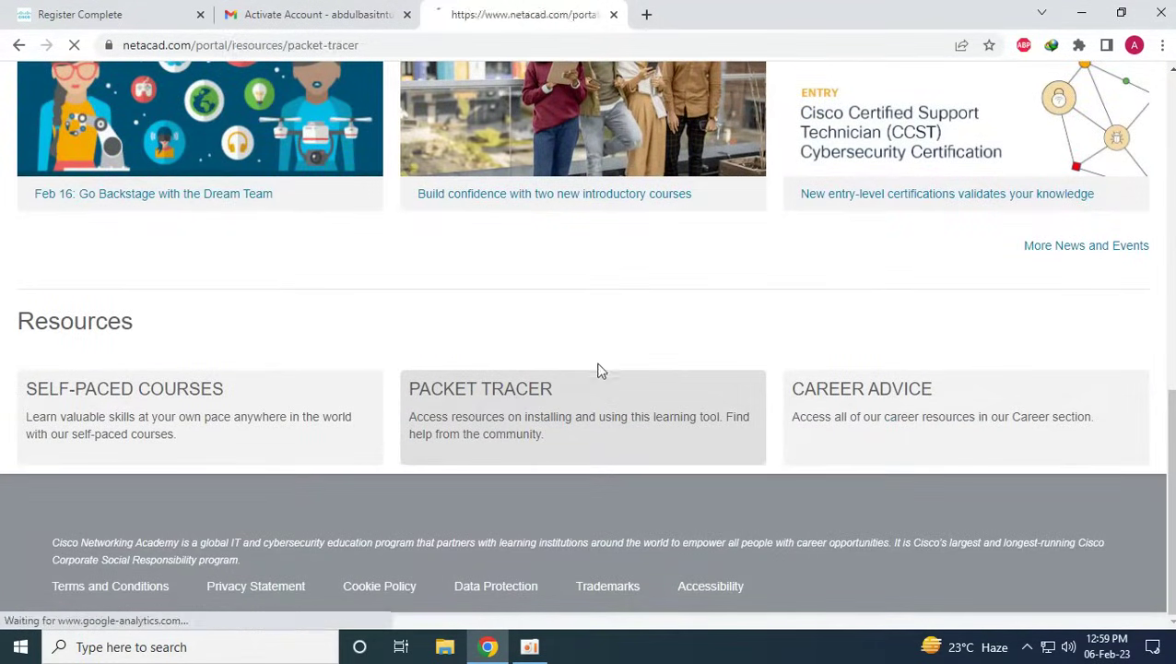
scroll(546, 311, "down", 2)
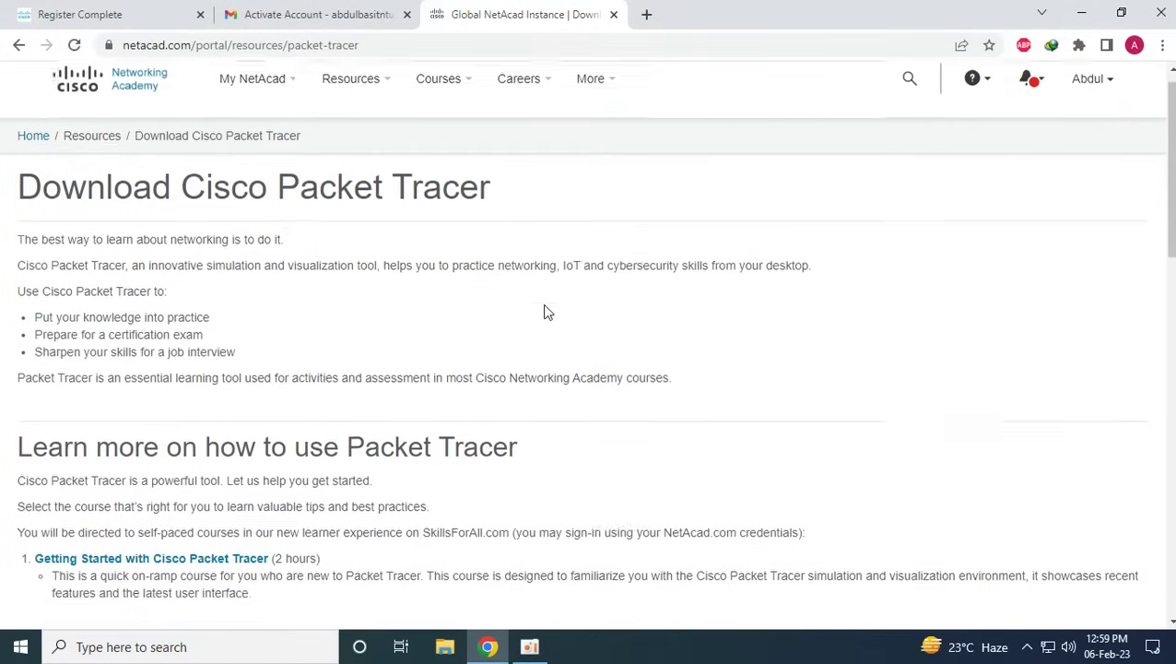
scroll(545, 308, "down", 6)
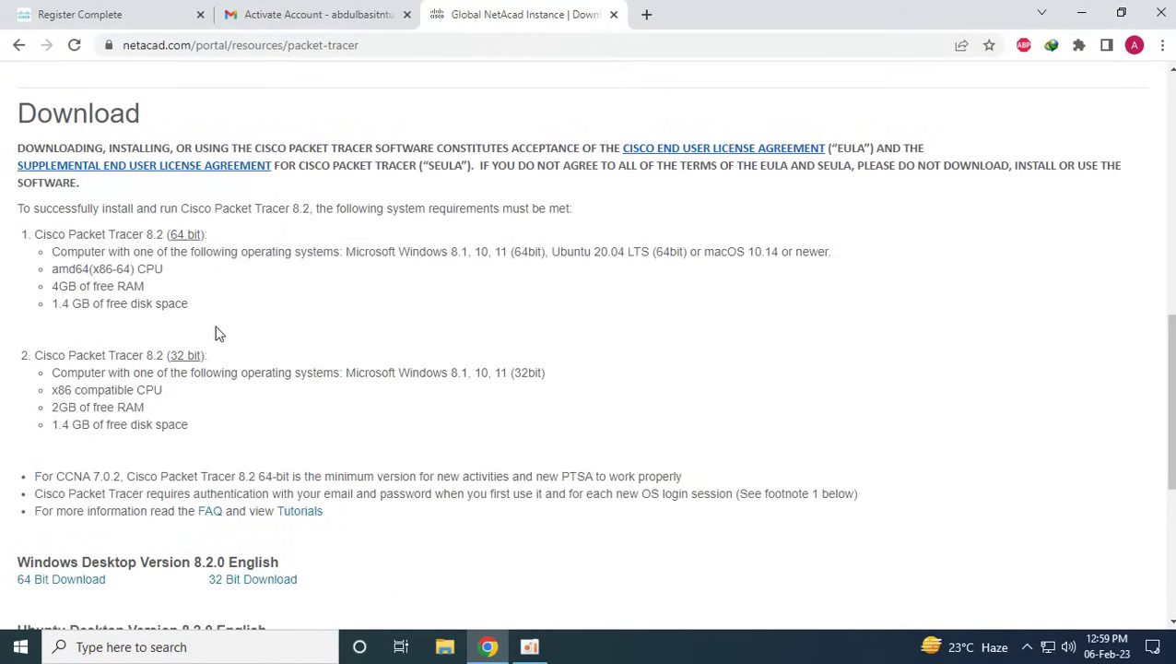
scroll(64, 234, "down", 2)
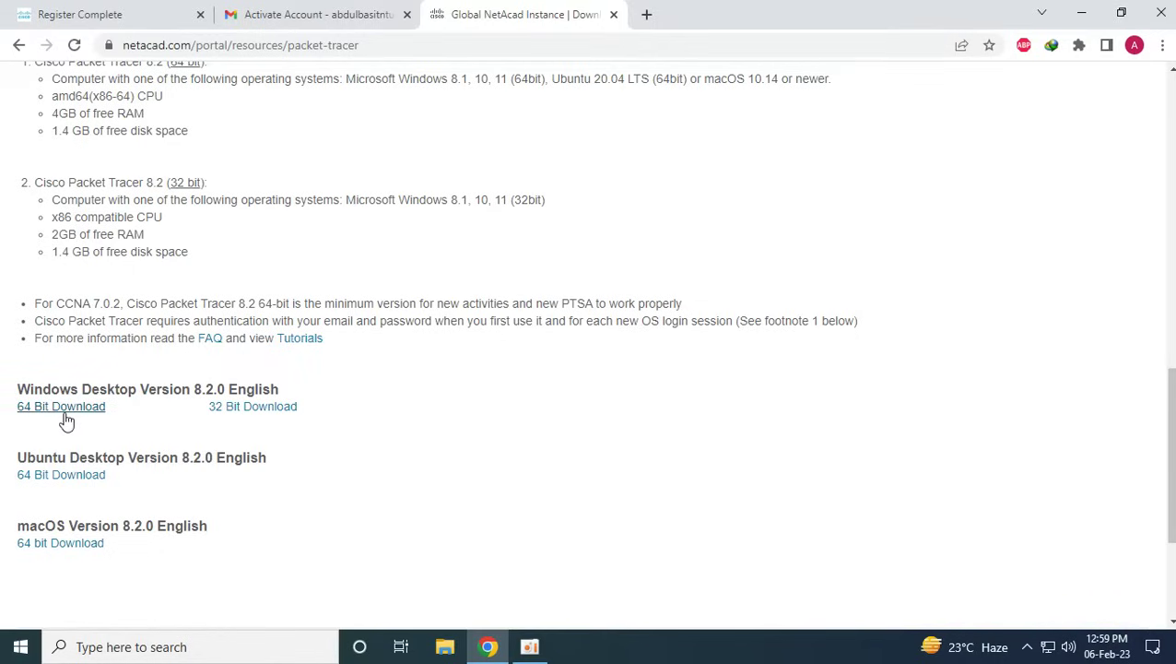
Launch Cisco Packet Tracer from the Start menu, then quit it with File > Exit and Logout
left_click(20, 646)
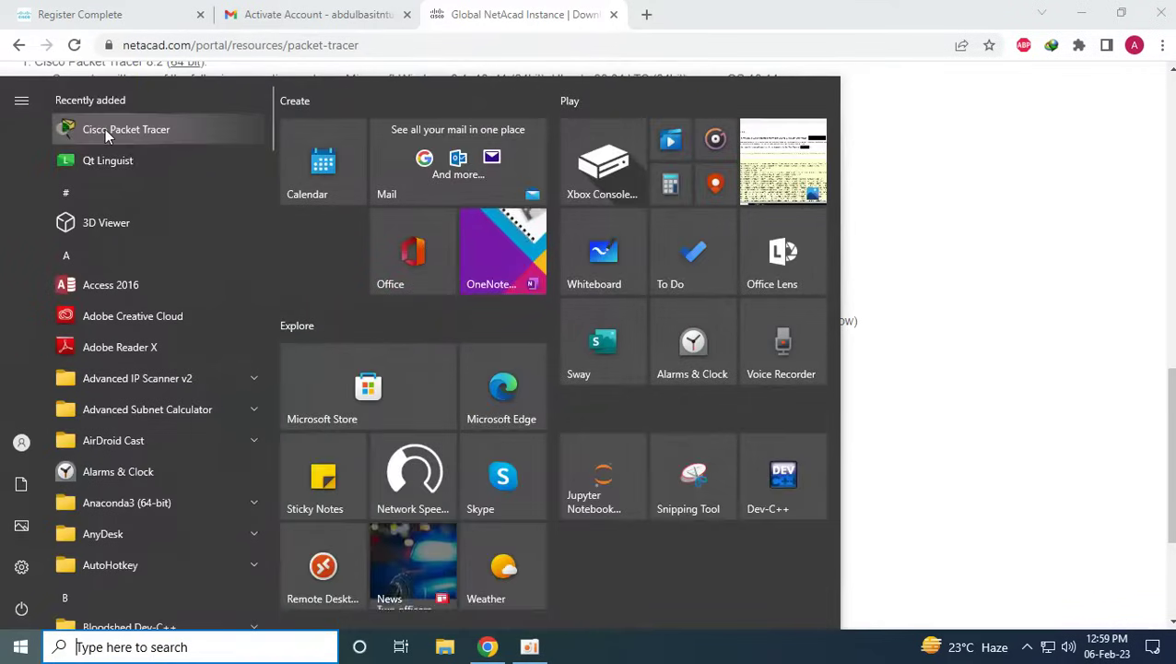
left_click(111, 131)
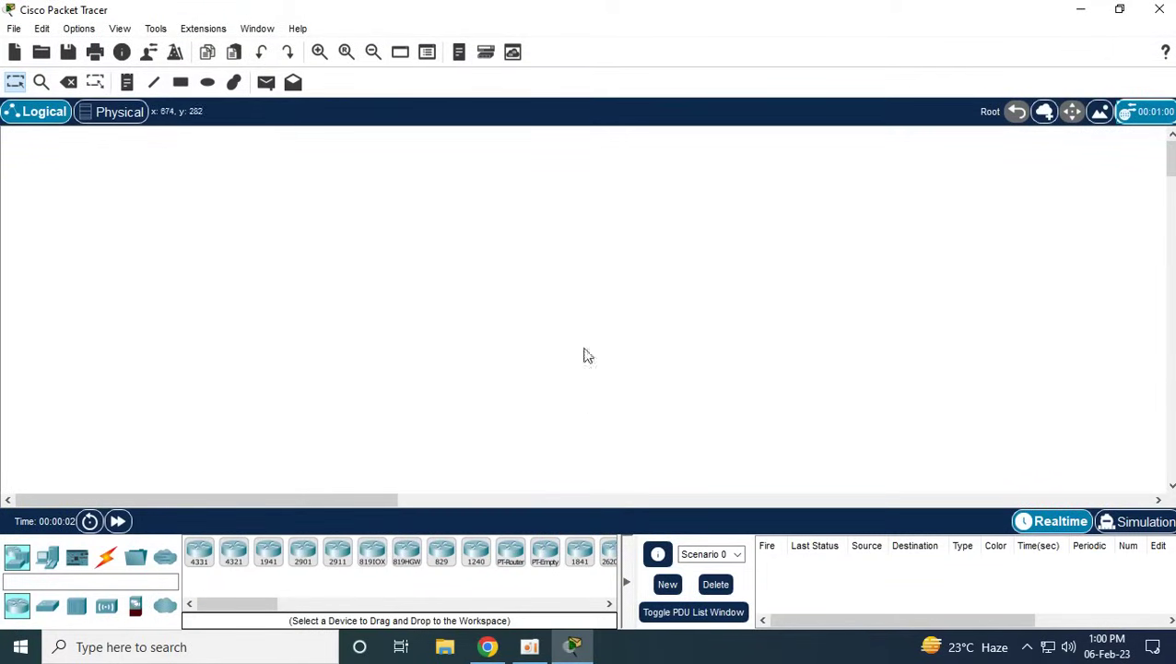
left_click(14, 28)
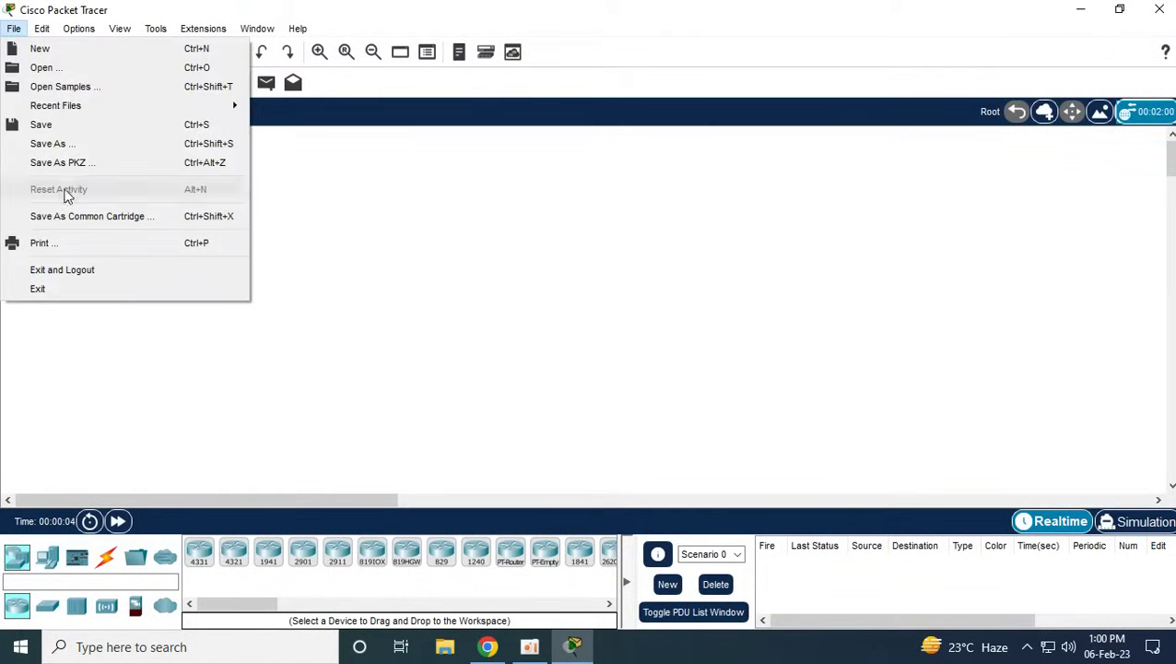
left_click(256, 29)
left_click(14, 29)
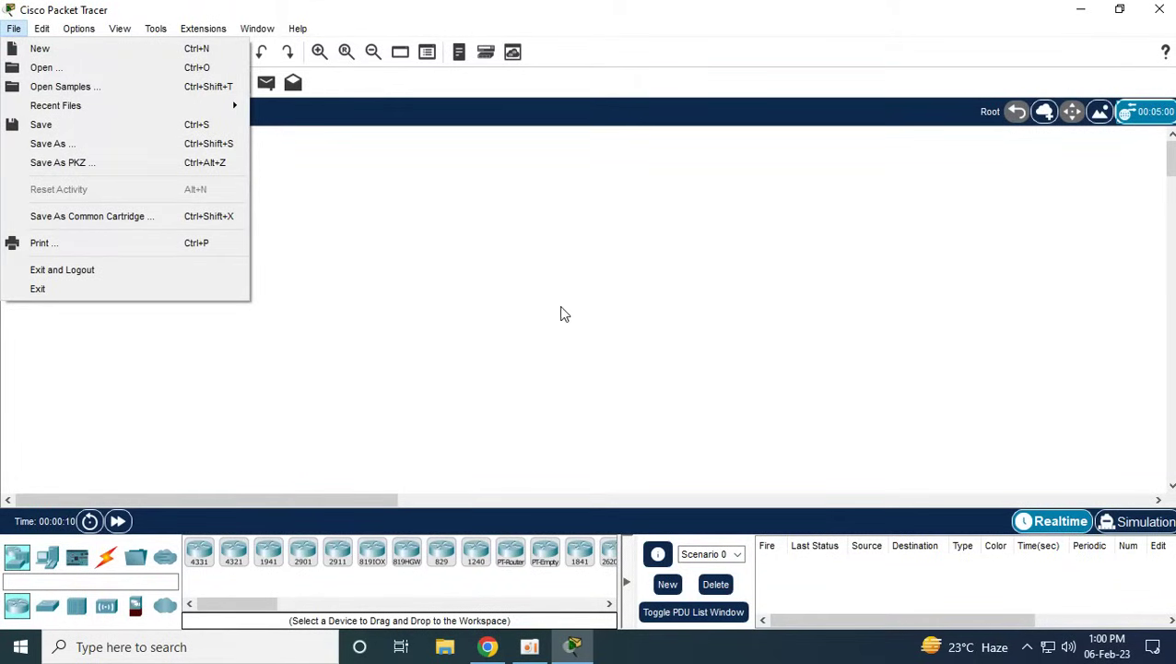
left_click(61, 269)
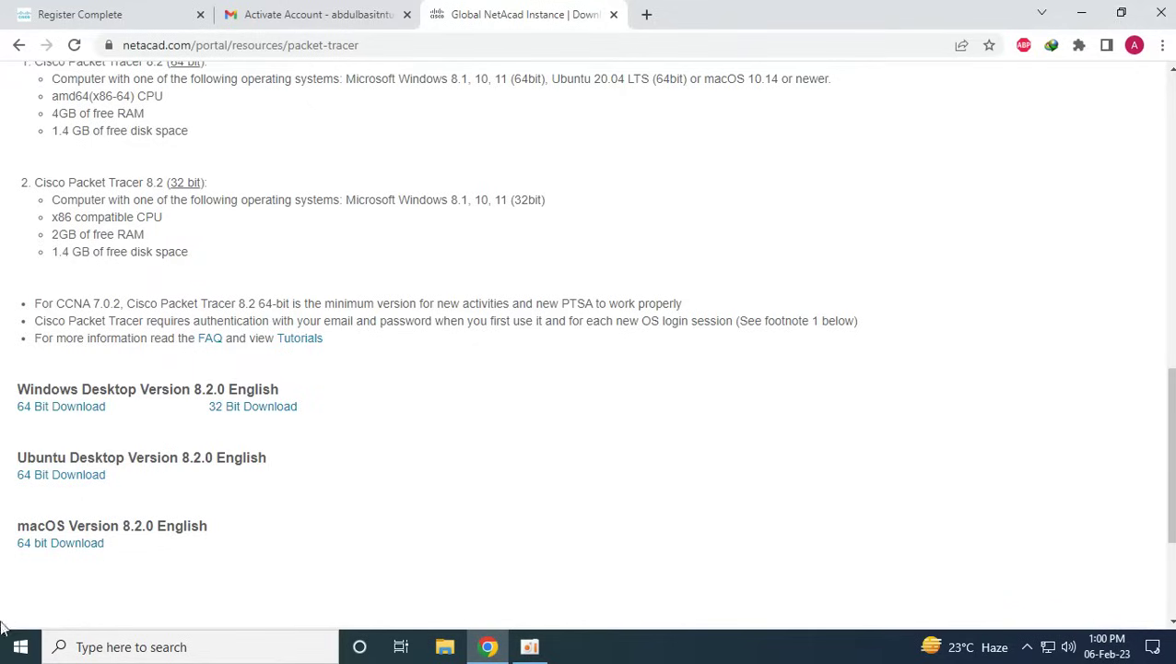
left_click(21, 646)
Relaunch Cisco Packet Tracer and enter the NetAcad account email in its login window
left_click(111, 137)
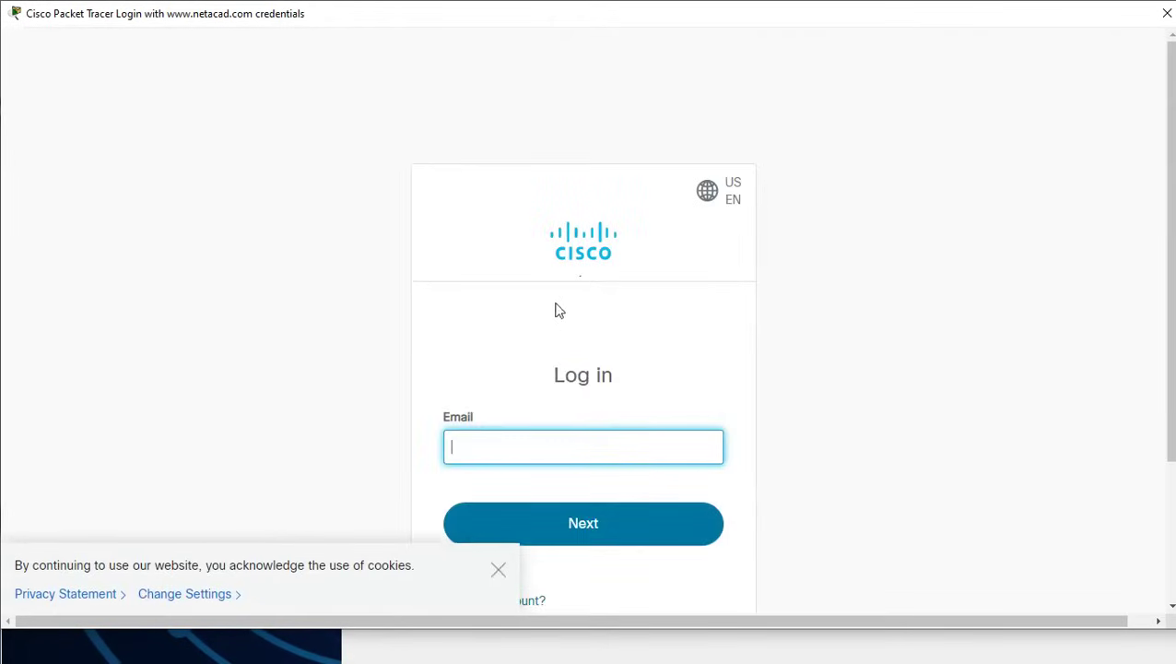
left_click(539, 435)
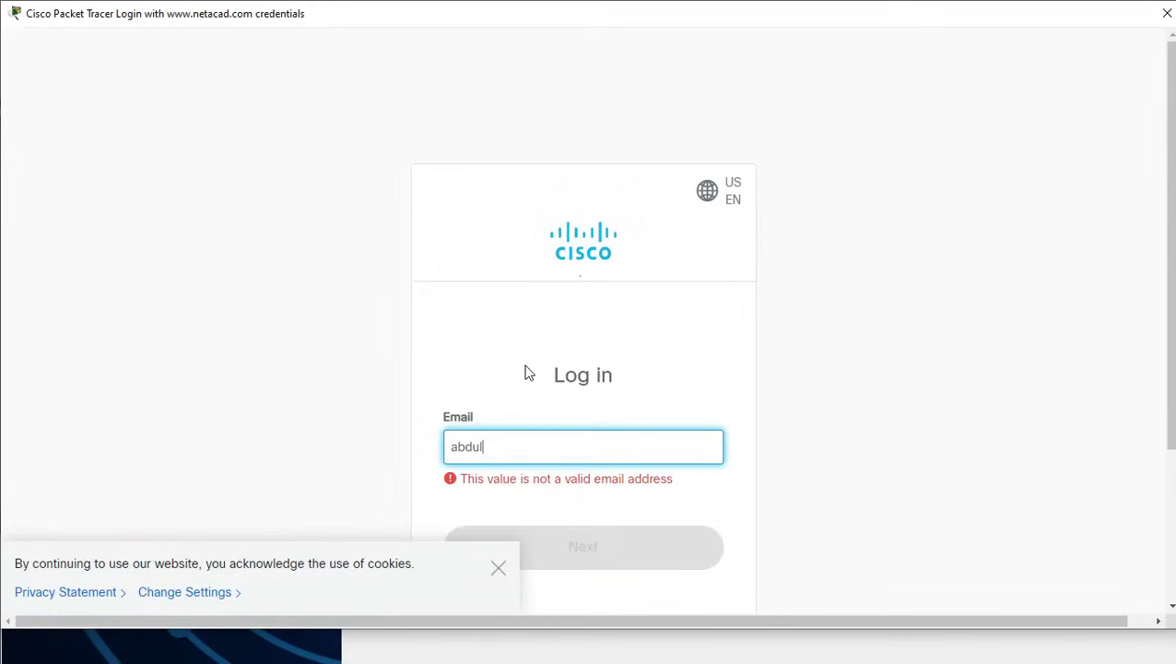
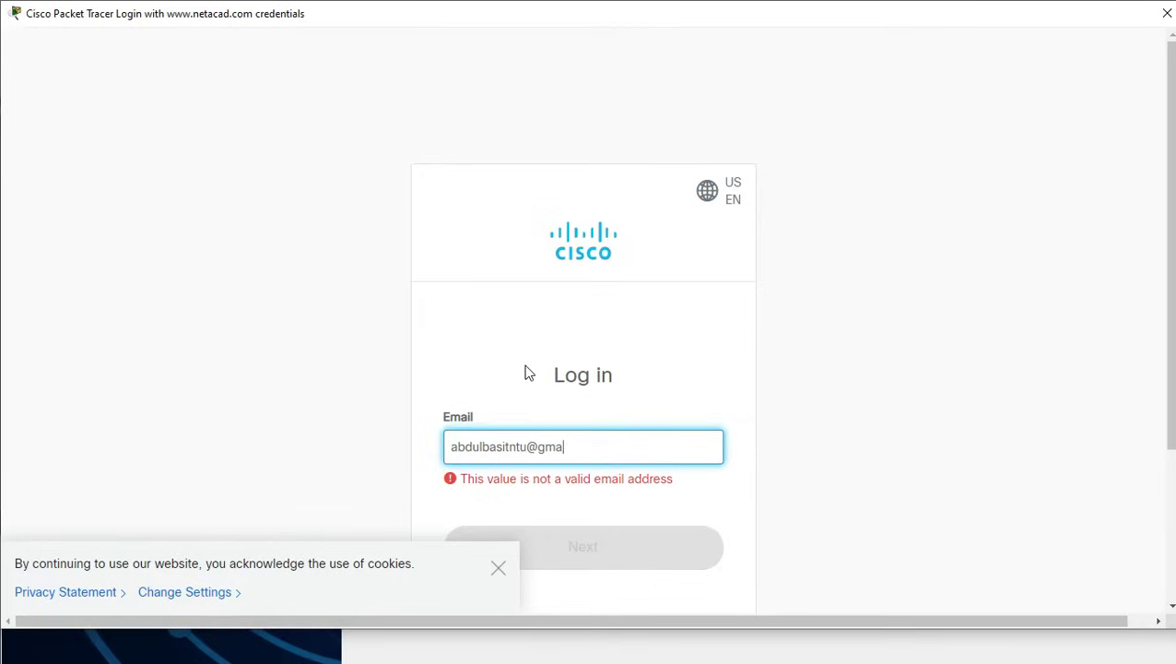
key("Return")
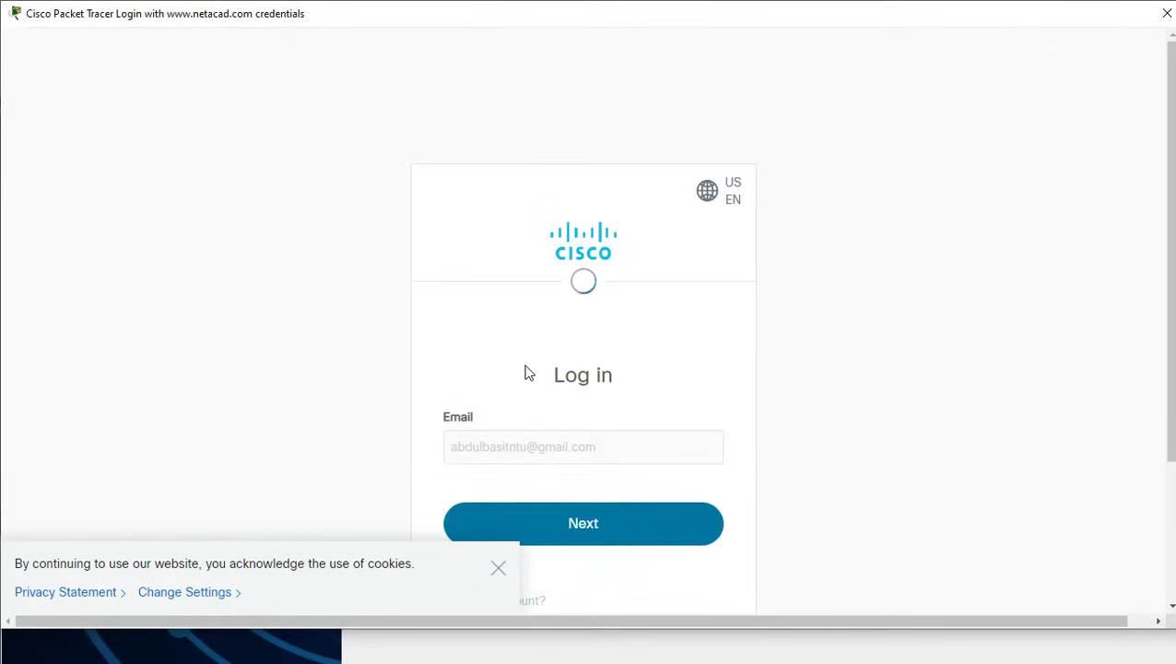
Dismiss the cookie notice, enter the account password and sign in
scroll(617, 235, "down", 1)
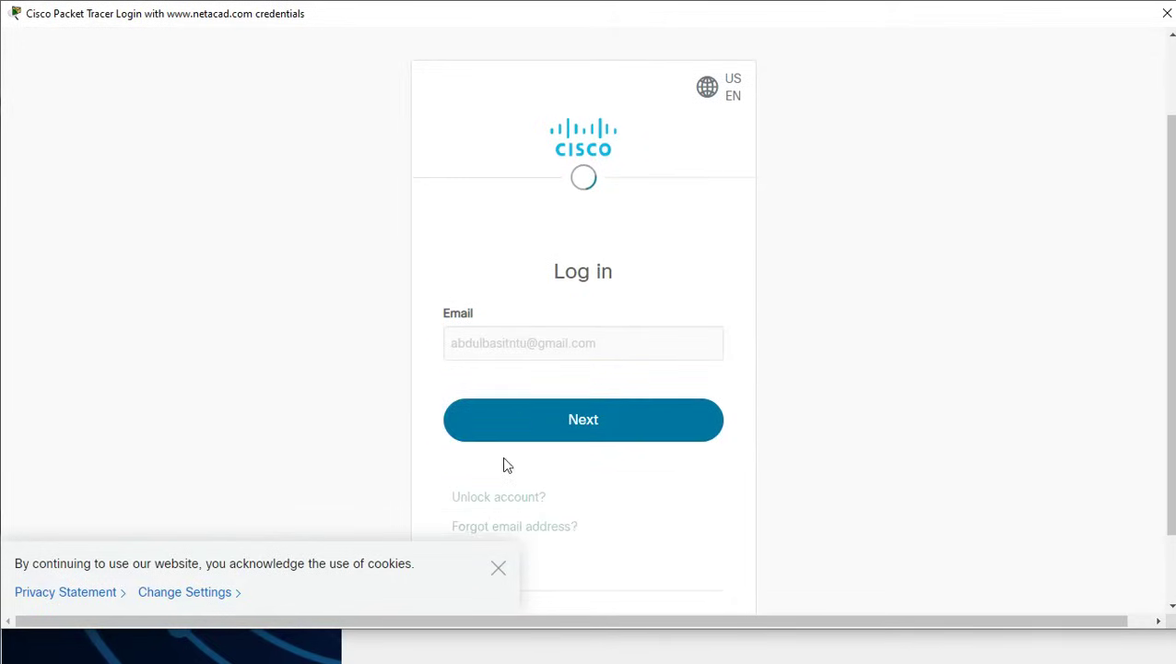
left_click(503, 573)
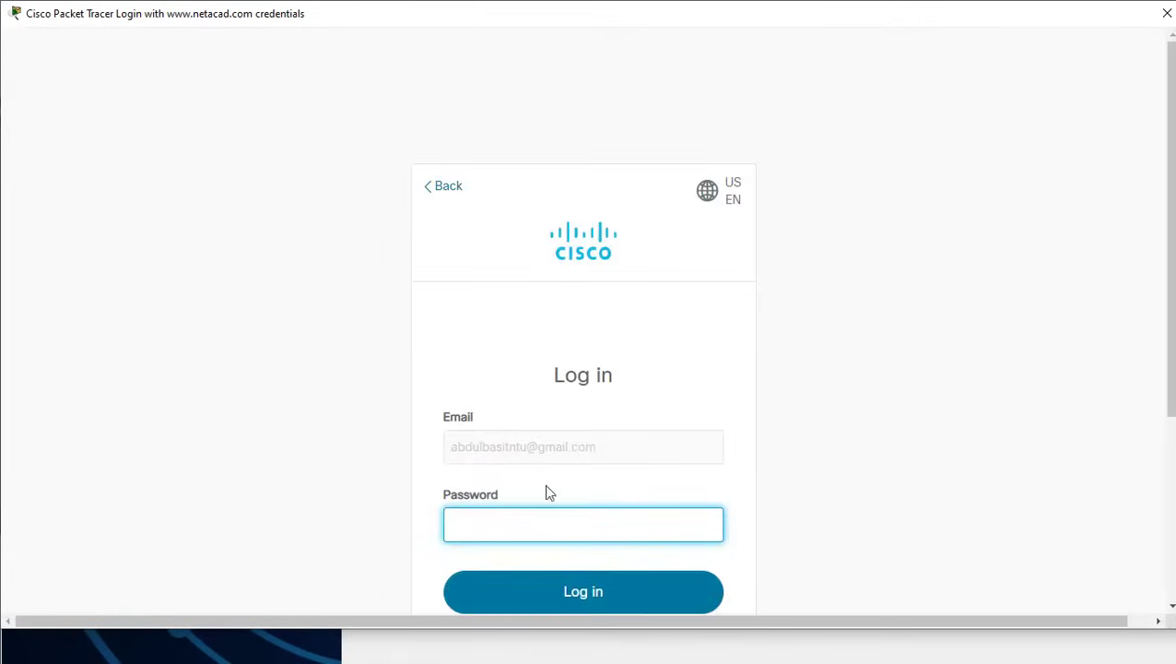
type("••••••••••")
scroll(798, 485, "down", 2)
left_click(613, 460)
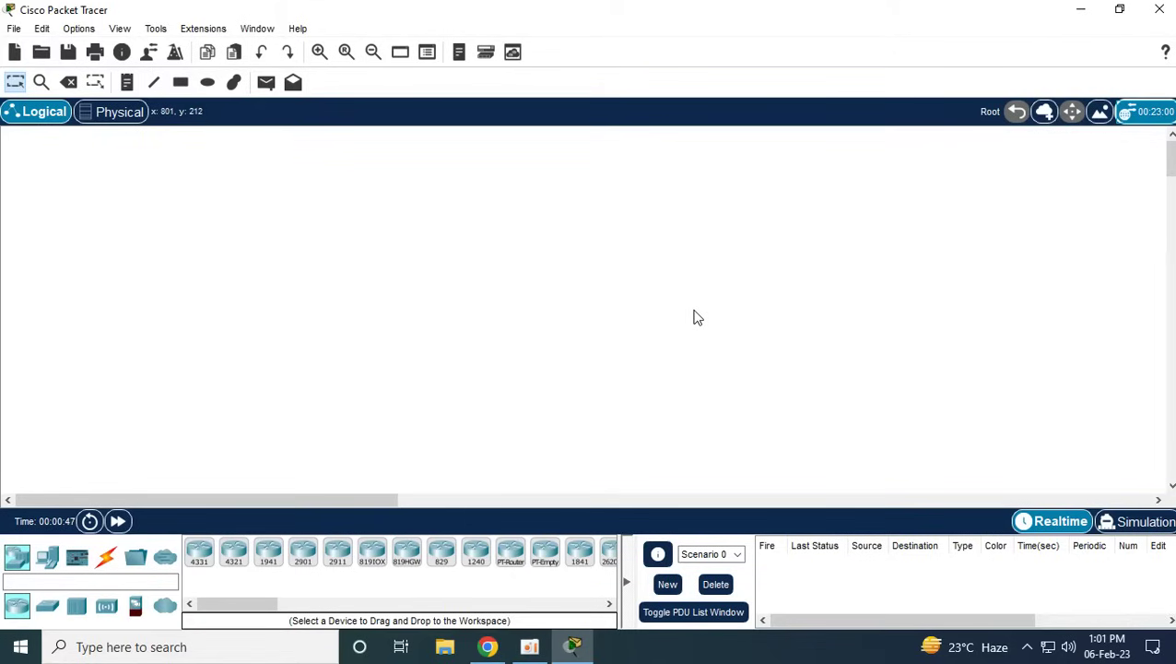
Bring the screen recorder window forward once the empty Packet Tracer workspace is shown
left_click(530, 646)
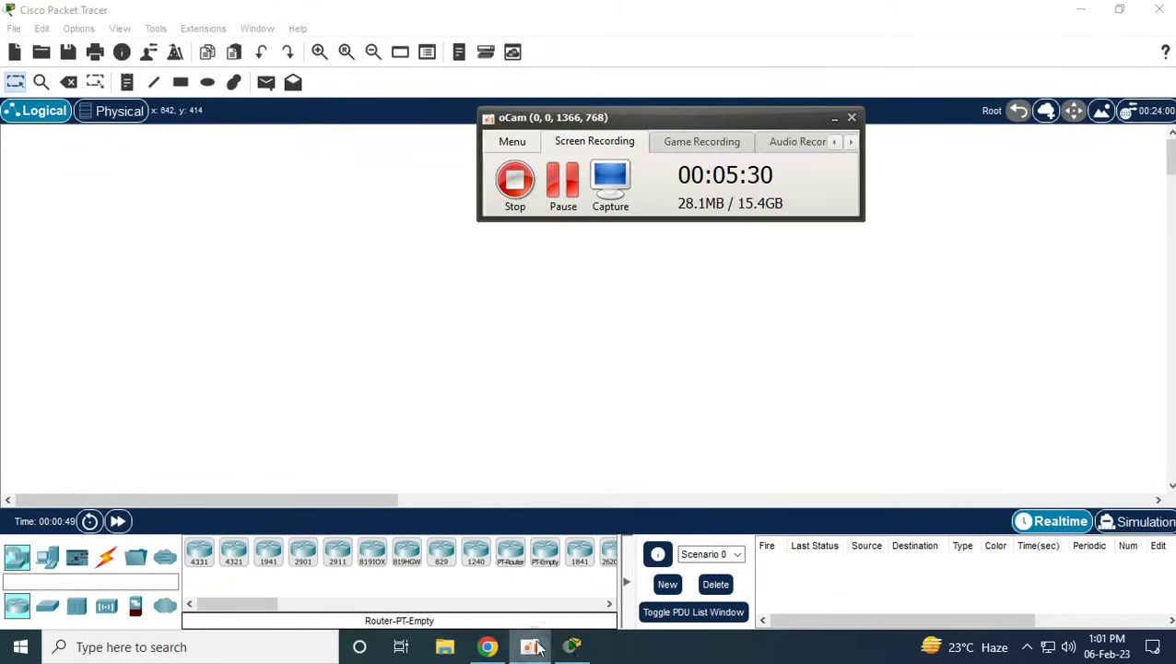